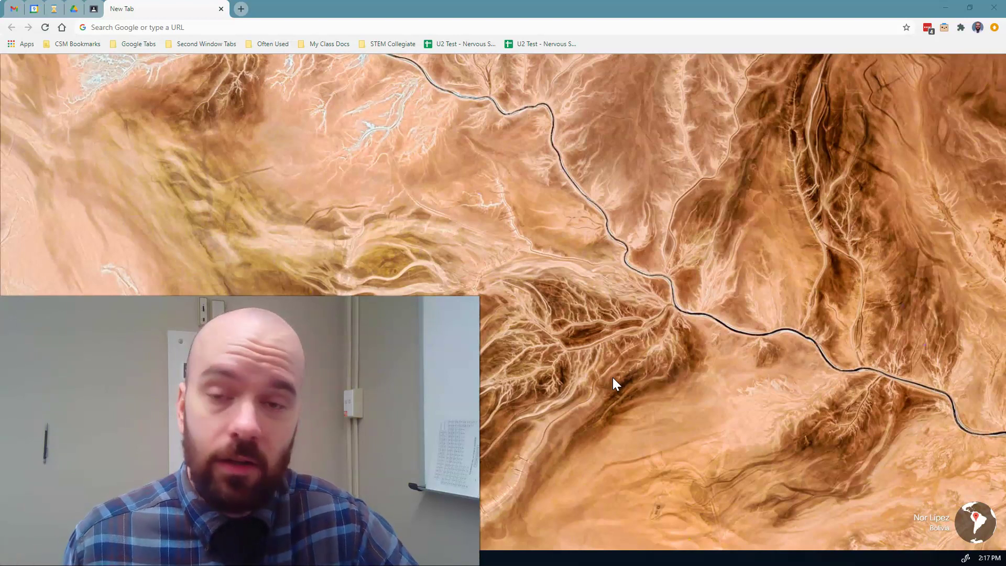
- Go to biodigital.com from the Chrome address bar in the new tab
click(567, 413)
click(148, 26)
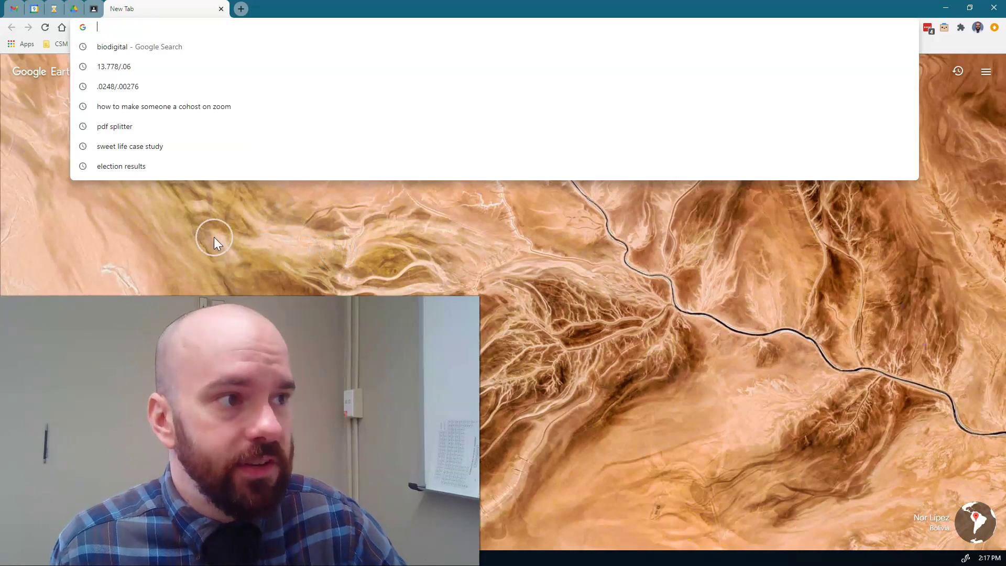
text(https://www.biodigital.com/)
key(Return)
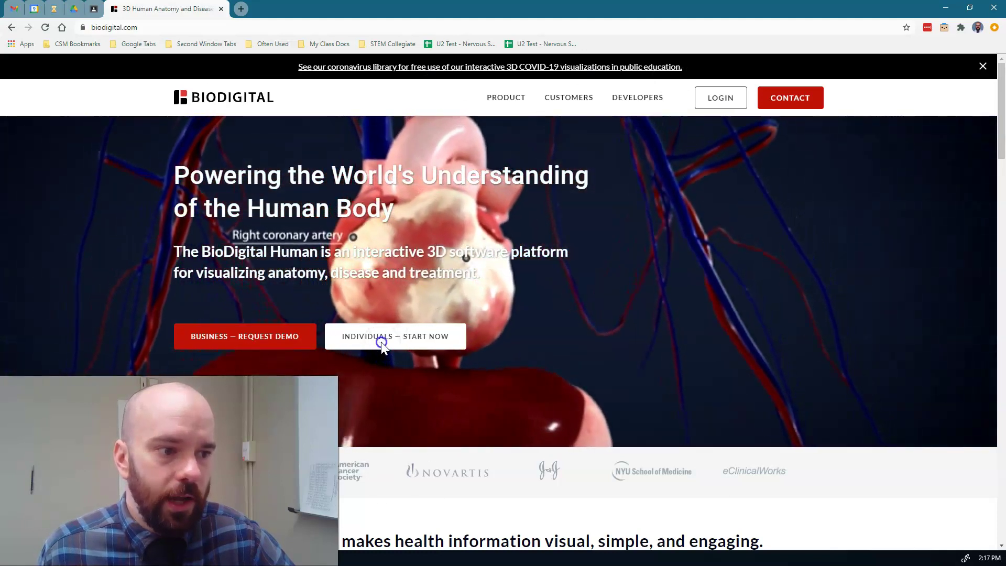
- Sign up as an individual user with a Google account
click(382, 348)
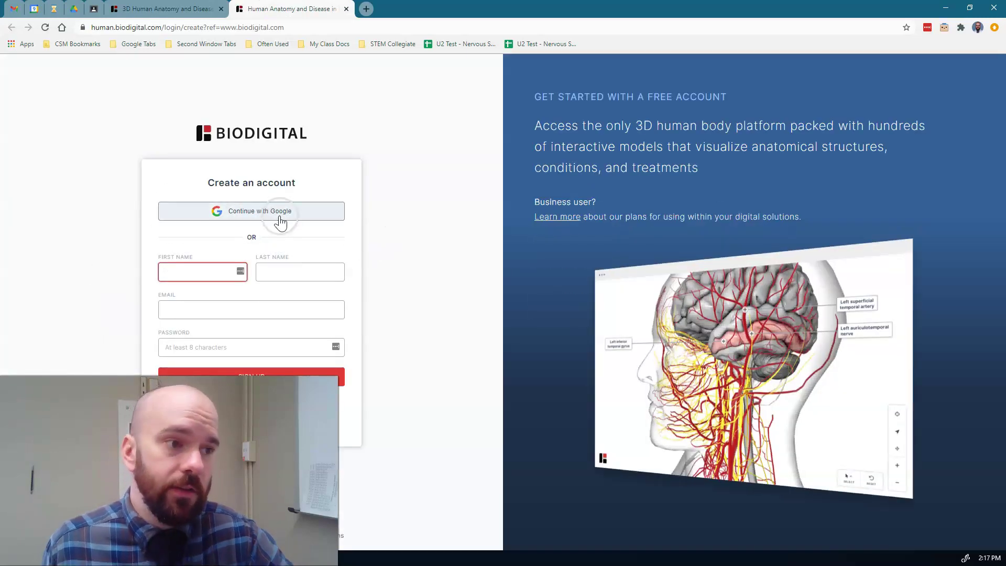
click(271, 220)
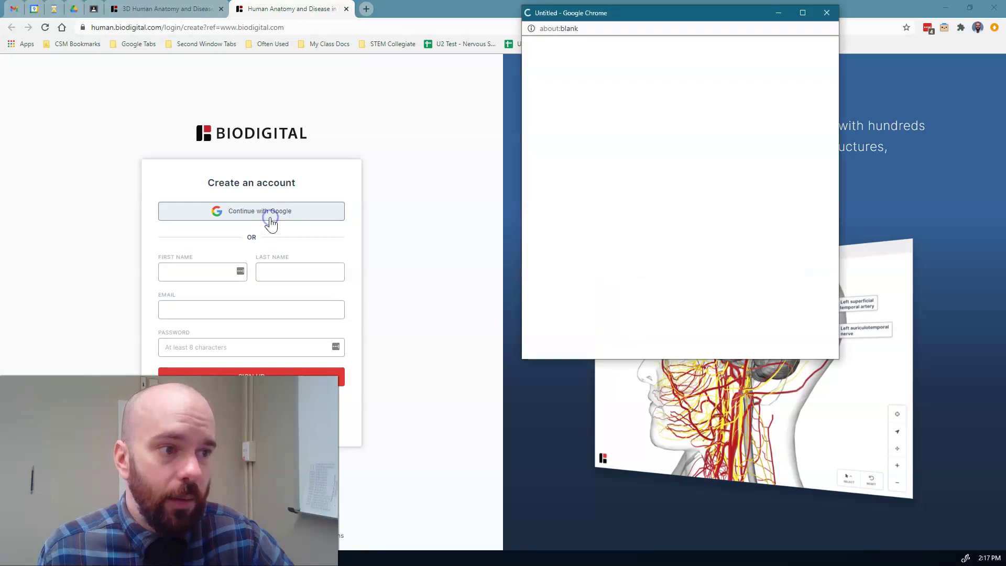
click(668, 164)
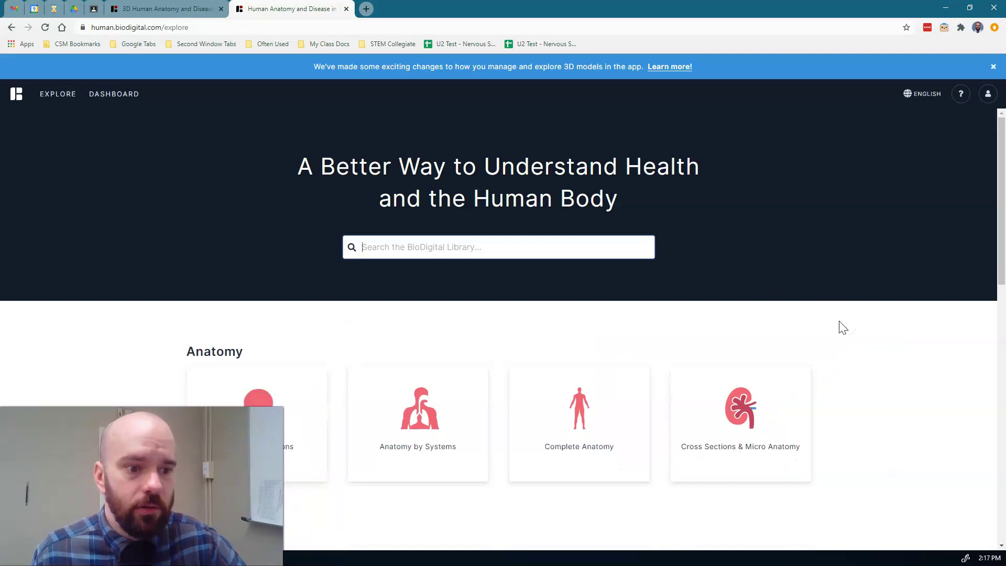
- Browse the library and open the Complete Anatomy category
scroll(842, 327, down, 5)
scroll(842, 327, down, 2)
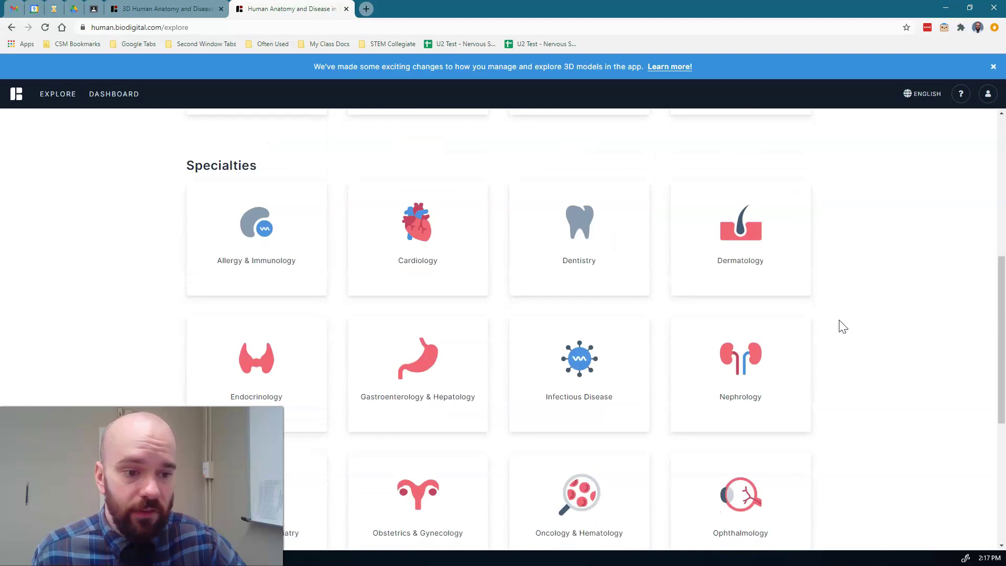
scroll(841, 328, up, 2)
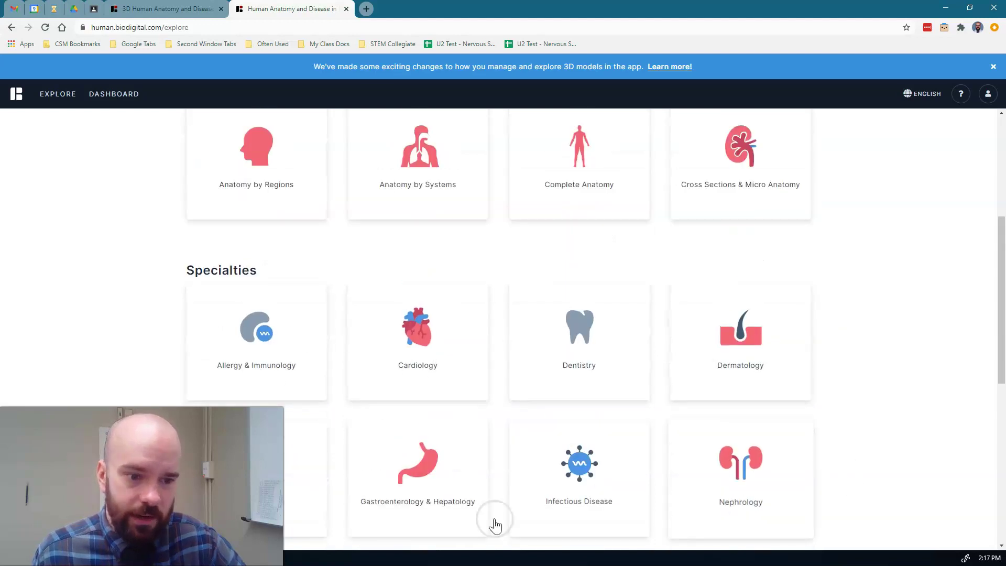
scroll(843, 341, up, 3)
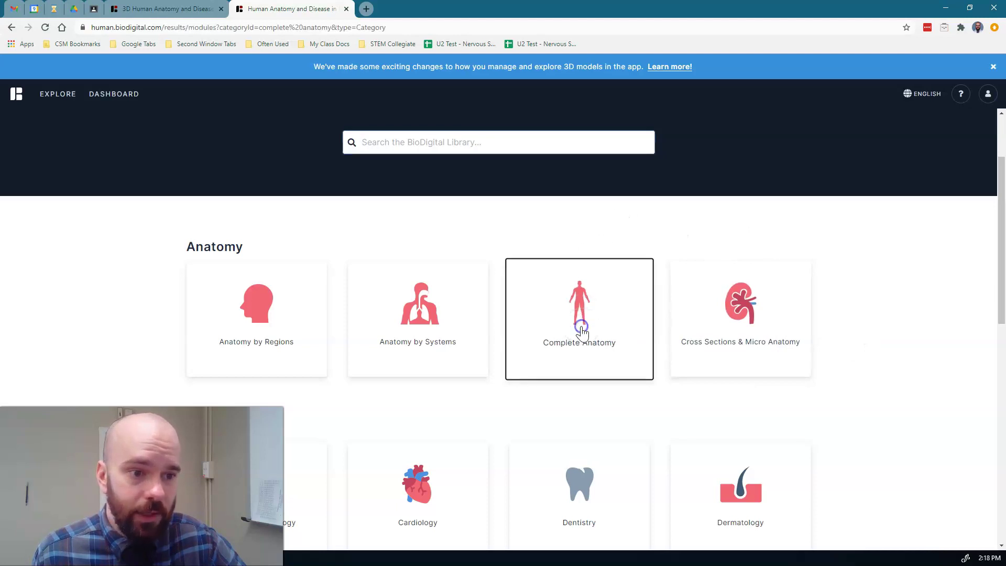
click(582, 333)
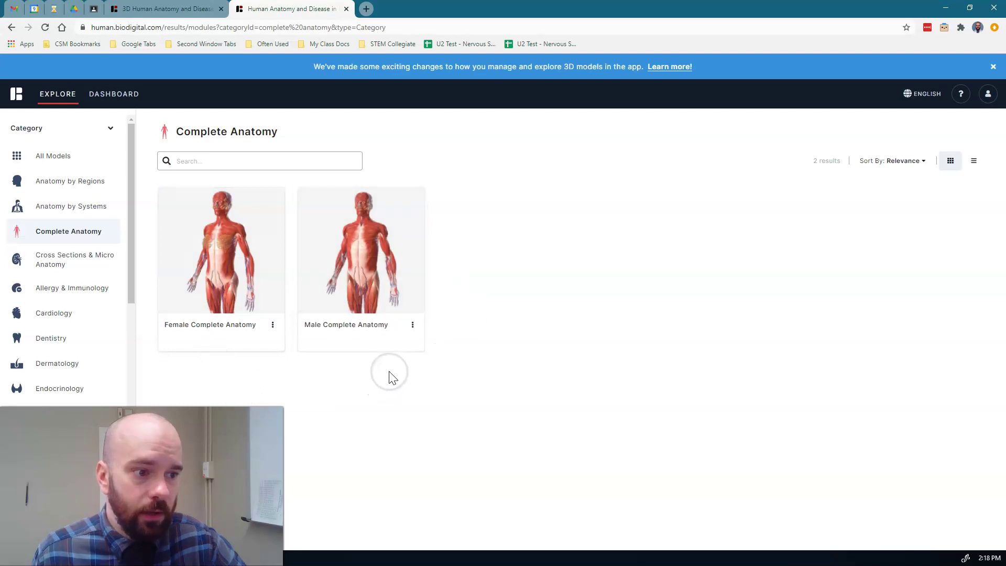
- Open the Male Complete Anatomy model and switch the viewer to fullscreen
click(371, 247)
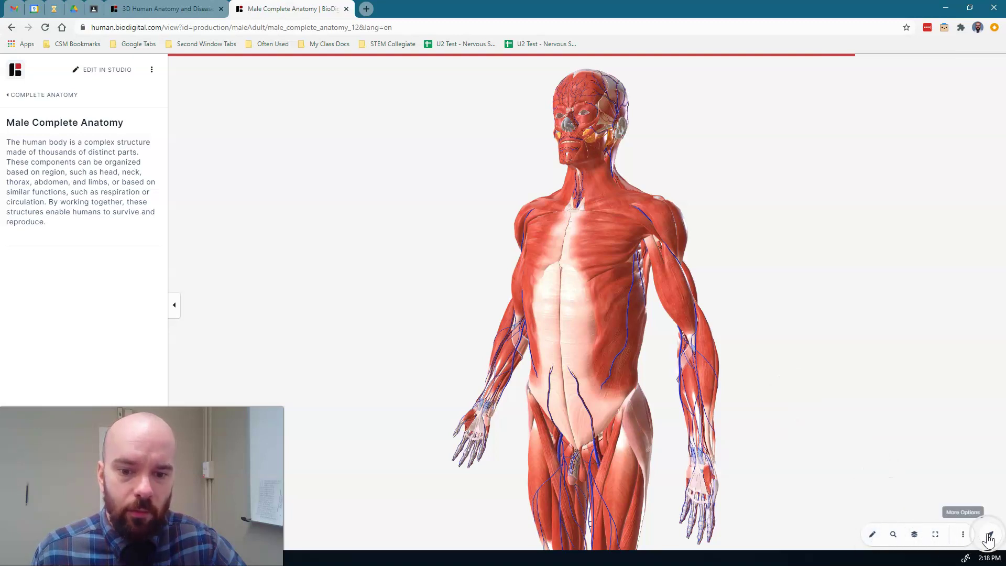
click(935, 535)
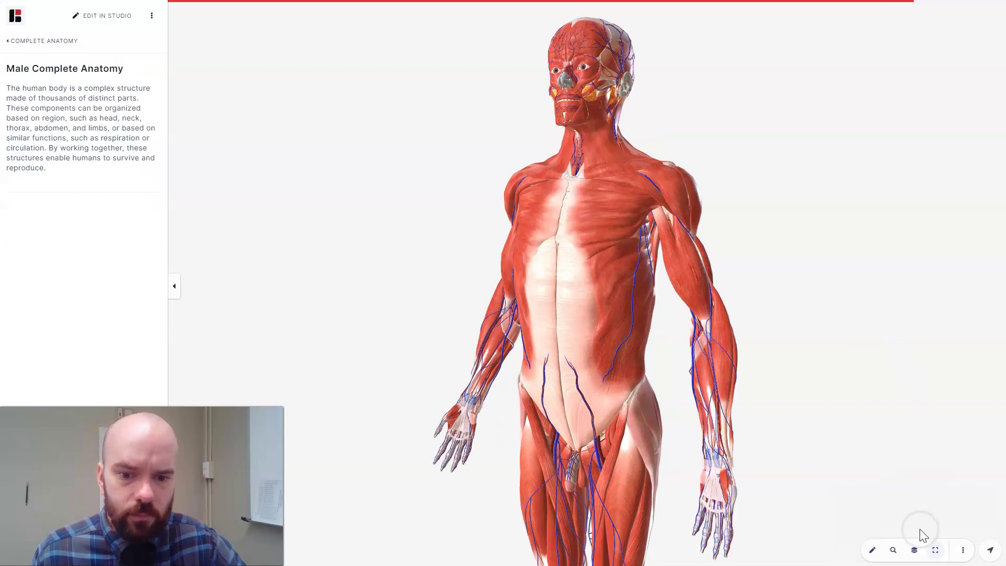
- Recenter the male model, zoom in on the torso, and rotate to a front view from above
click(990, 550)
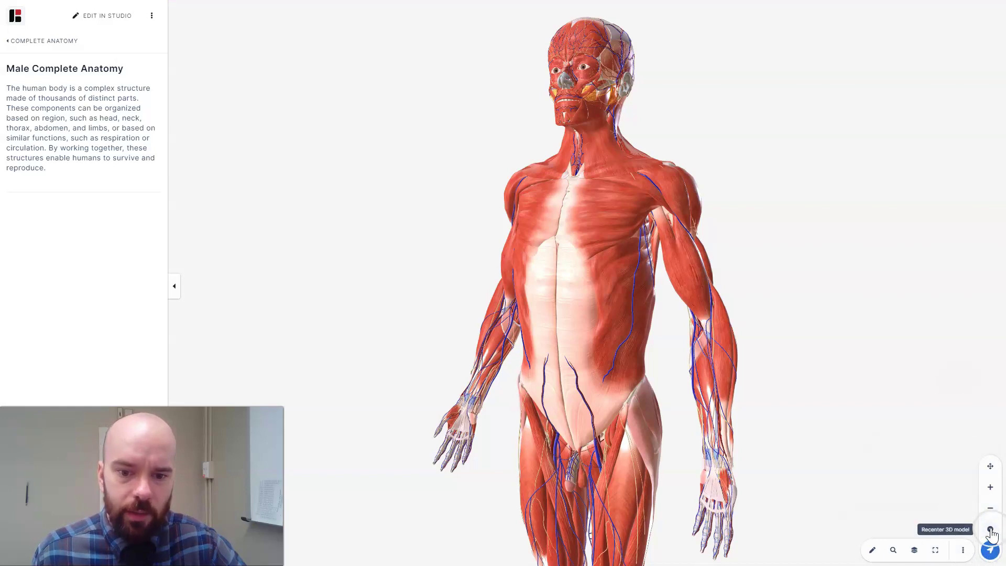
drag(766, 385, 616, 386)
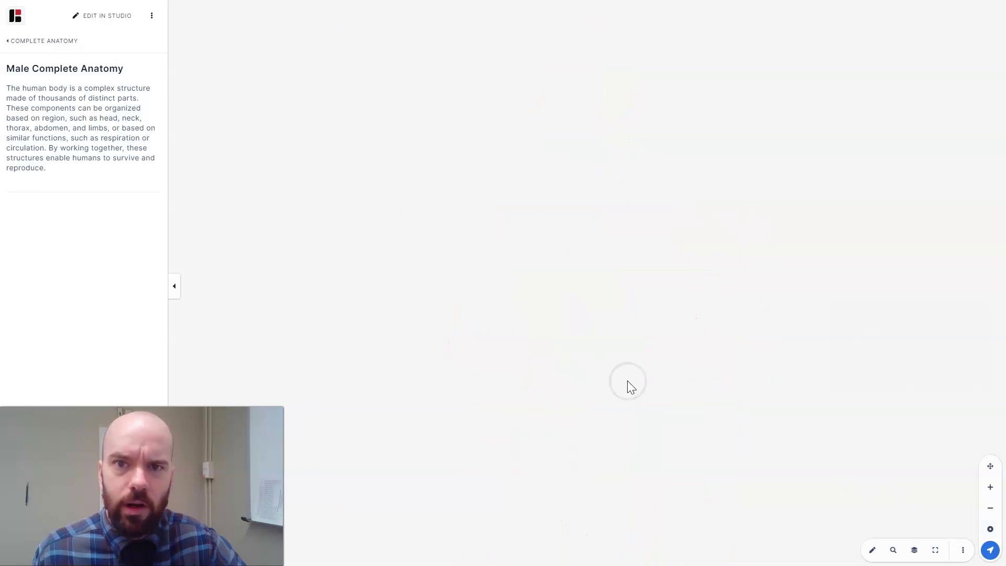
click(990, 529)
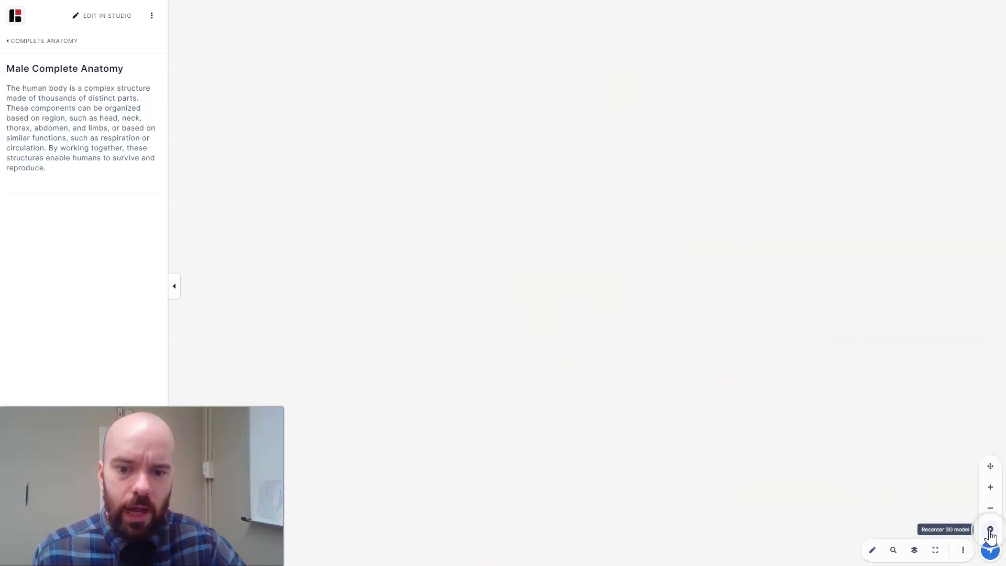
click(989, 529)
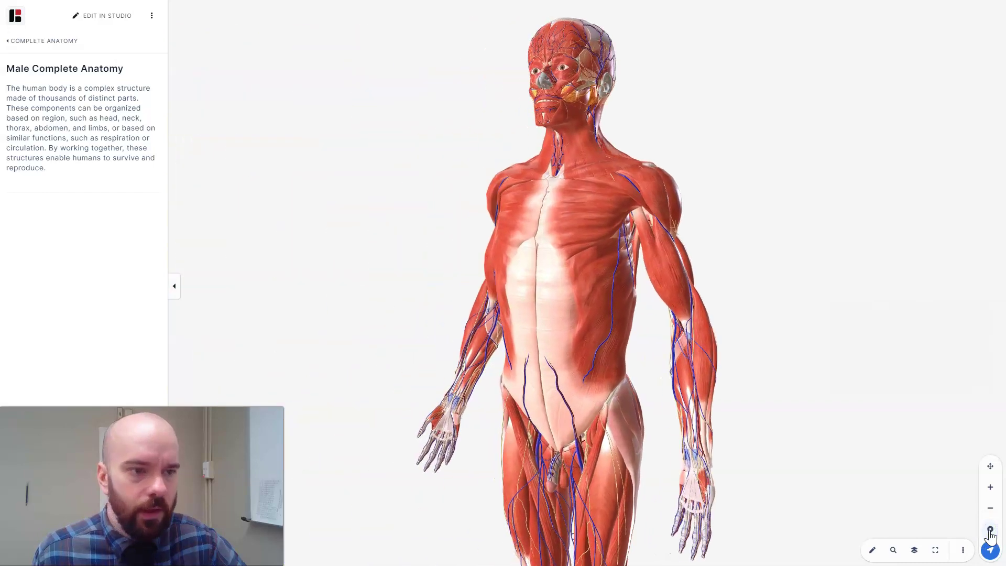
click(990, 511)
click(990, 495)
click(990, 495)
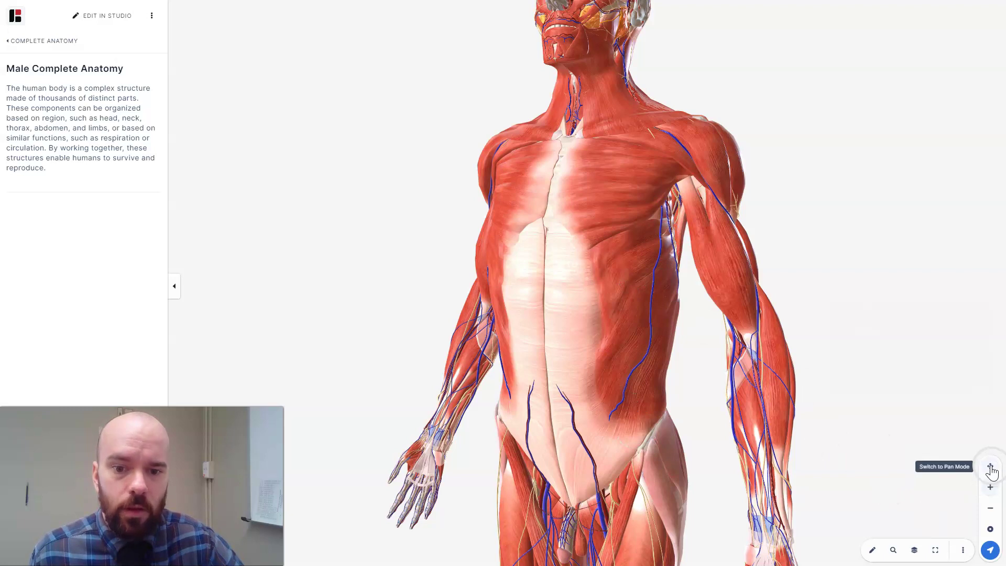
drag(656, 325, 382, 333)
drag(513, 234, 434, 244)
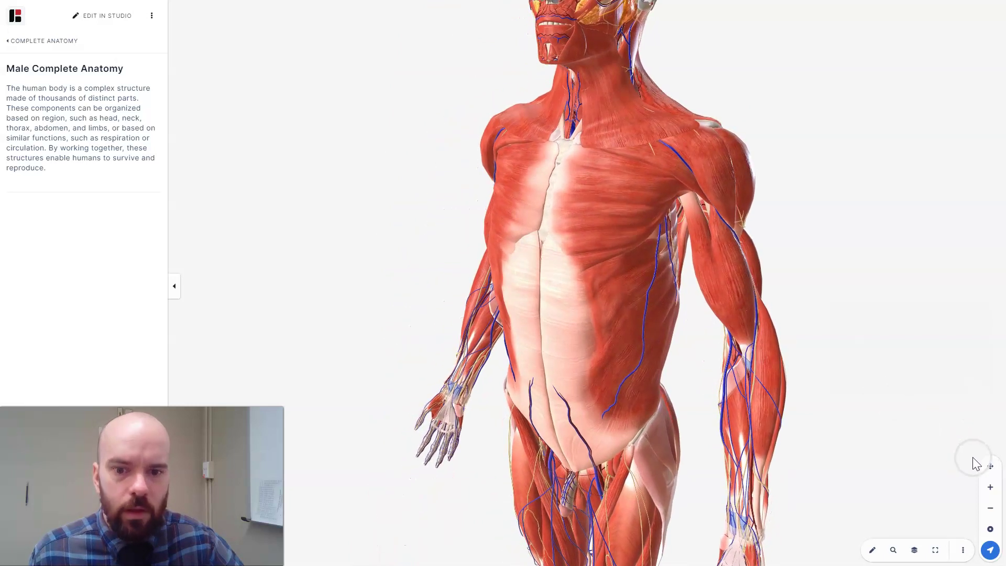
- Pan up to the head, then rotate to a three-quarter view of head and upper torso
click(463, 298)
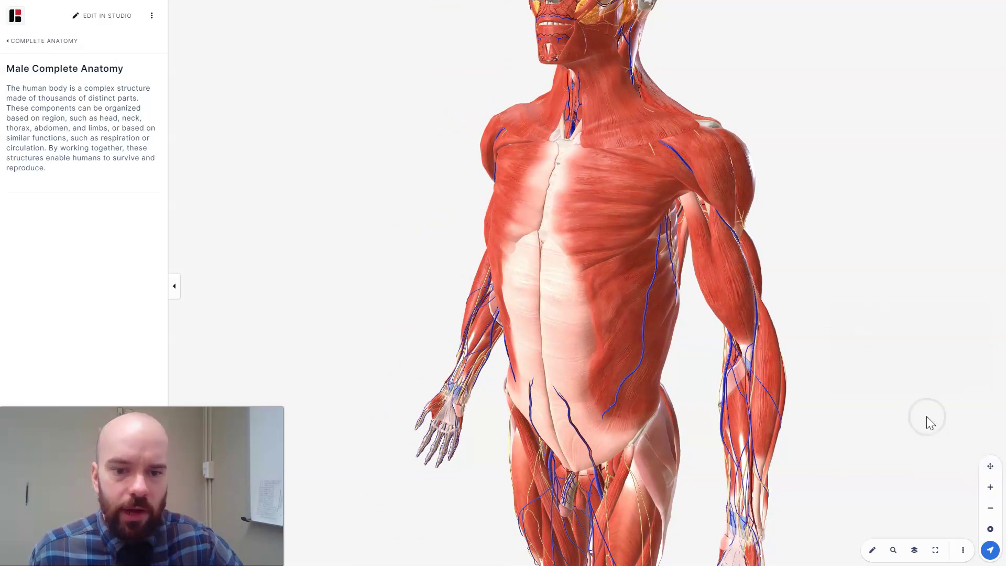
click(990, 470)
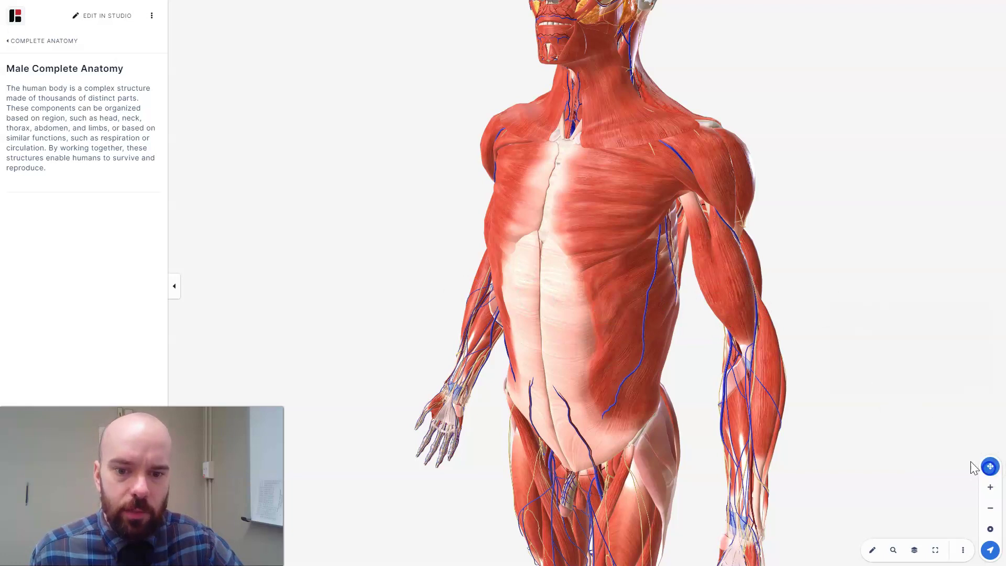
mouse_move(652, 171)
mouse_down()
mouse_move(654, 321)
mouse_move(639, 184)
mouse_up()
mouse_move(612, 393)
mouse_down()
mouse_move(590, 314)
mouse_move(602, 264)
mouse_move(629, 419)
mouse_move(654, 449)
mouse_move(619, 512)
mouse_up()
click(990, 466)
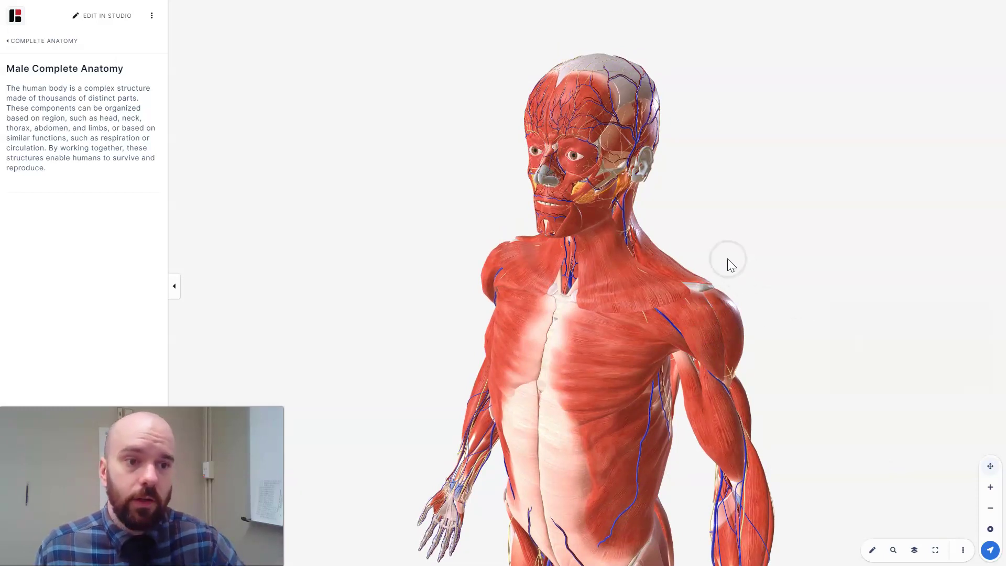
click(638, 279)
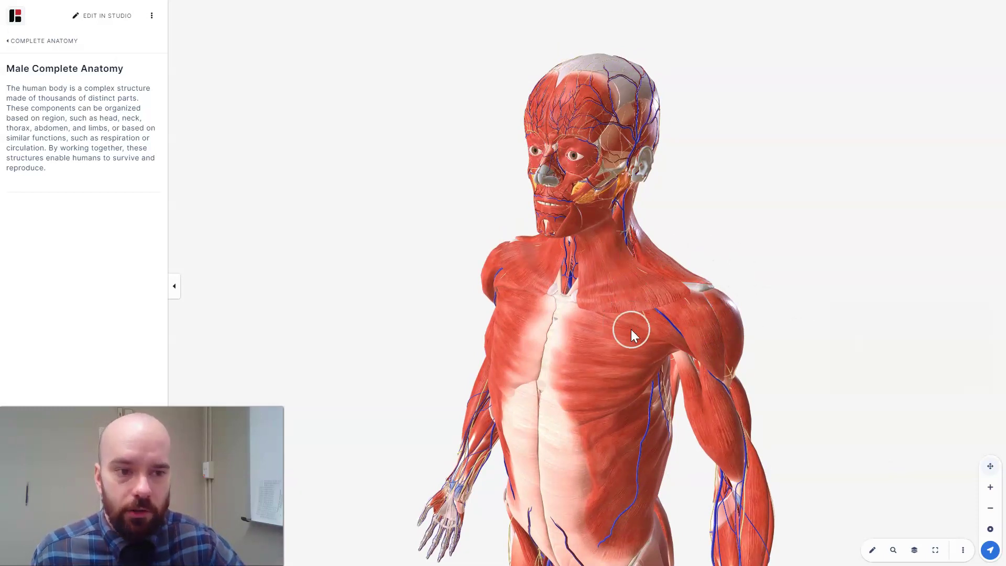
mouse_move(642, 344)
mouse_down()
mouse_move(589, 330)
mouse_move(706, 352)
mouse_move(716, 366)
mouse_move(649, 355)
mouse_move(655, 330)
mouse_move(636, 364)
mouse_move(643, 327)
mouse_up()
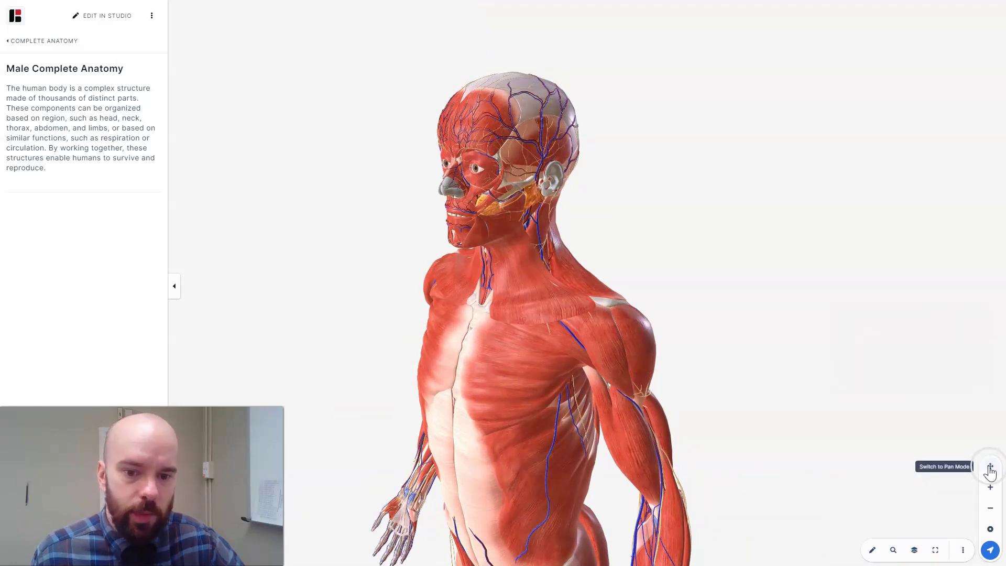
- With the Hide tool, remove the platysma, pectoralis major and minor, trapezius and deltoid
click(992, 550)
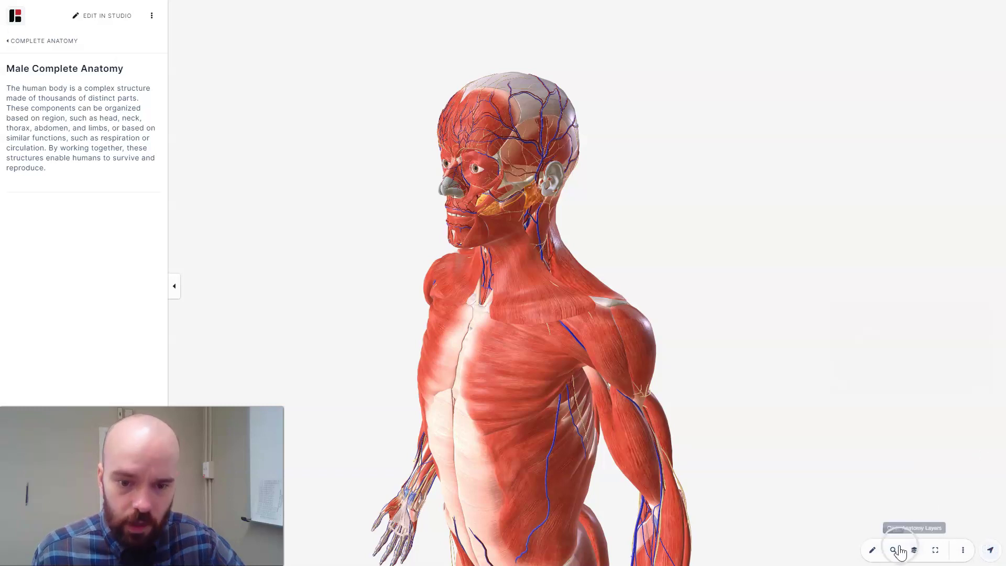
click(872, 550)
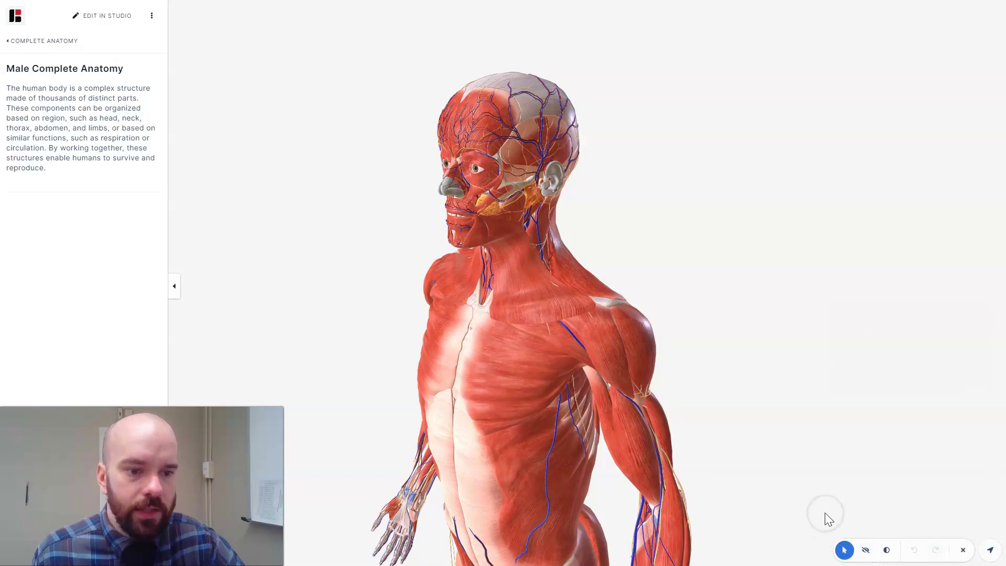
click(865, 554)
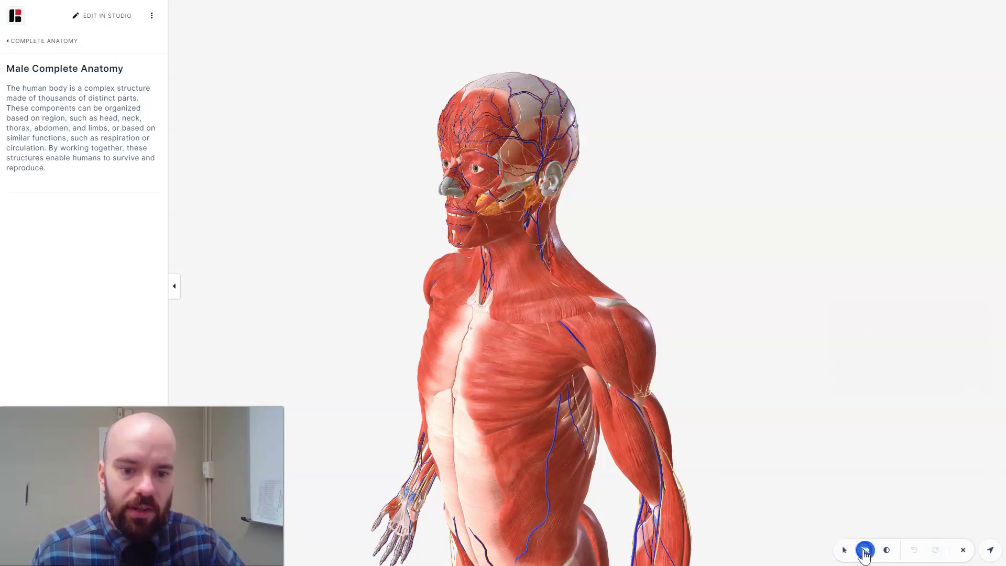
click(522, 299)
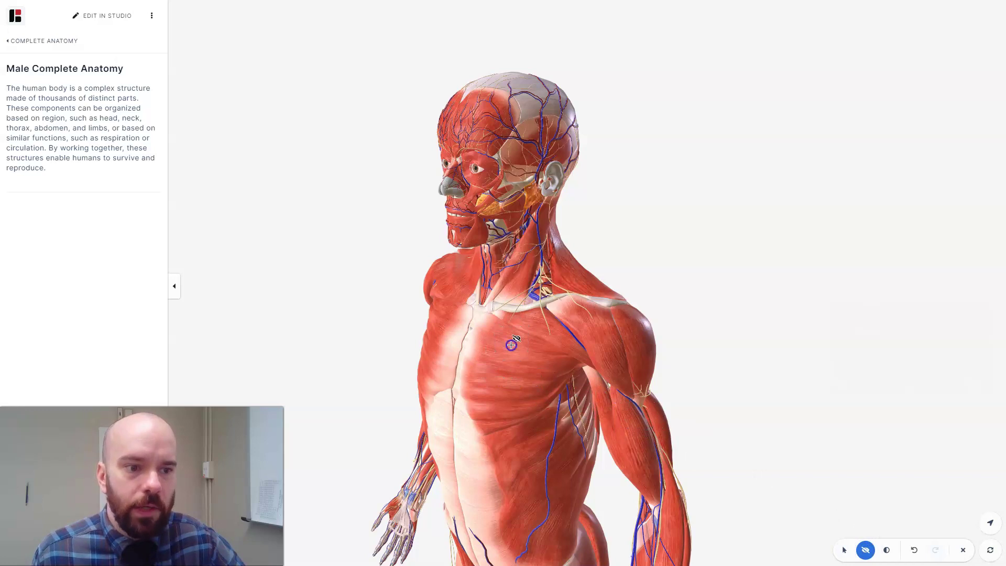
click(535, 328)
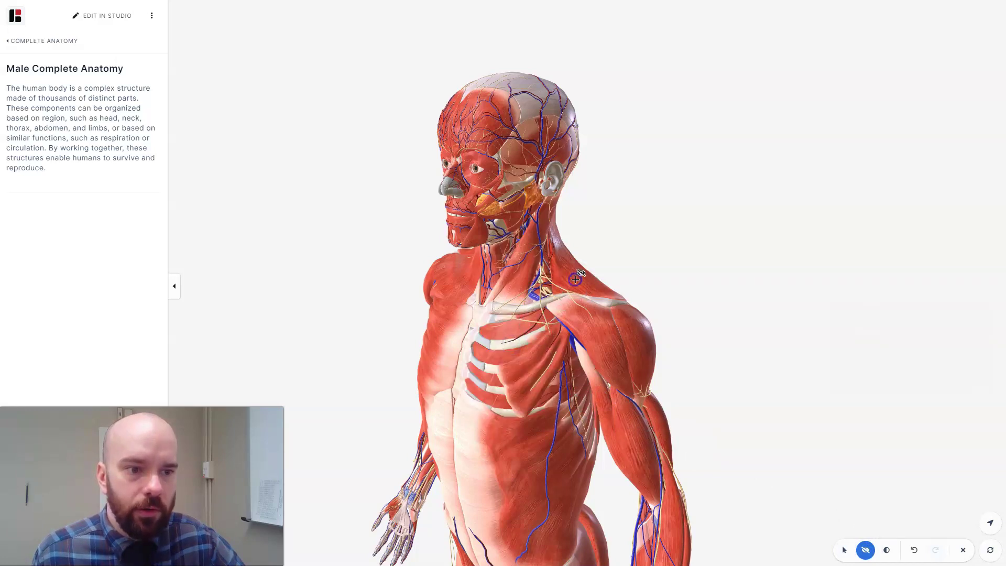
click(575, 304)
click(519, 366)
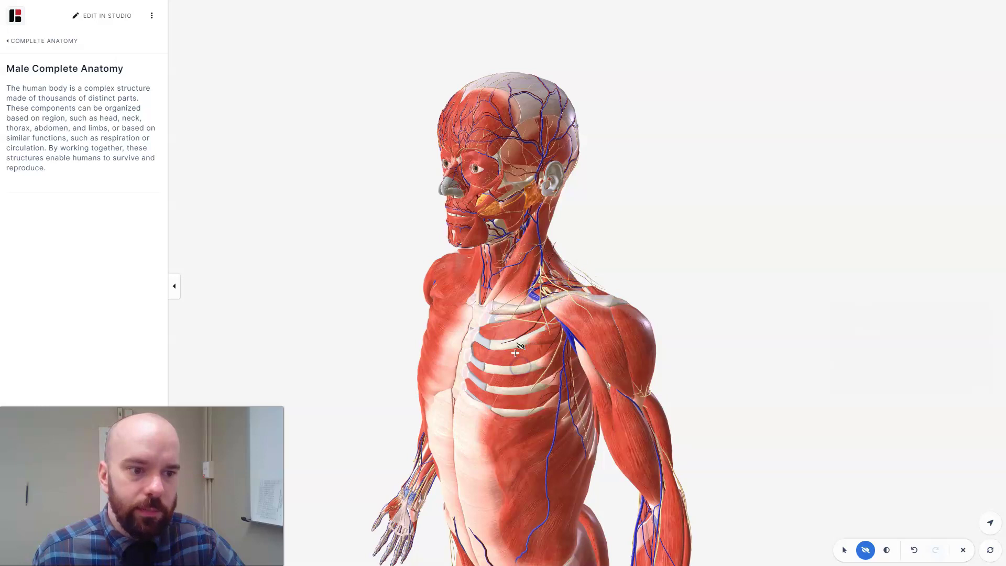
click(600, 331)
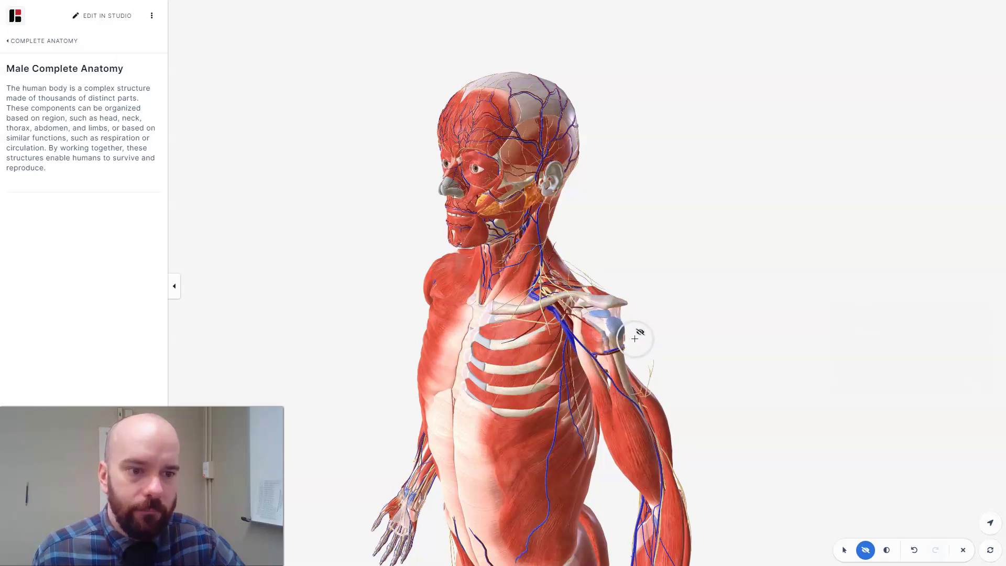
- Zoom onto the neck and hide both sternocleidomastoids and the strap muscles over larynx and thyroid
scroll(500, 298, up, 5)
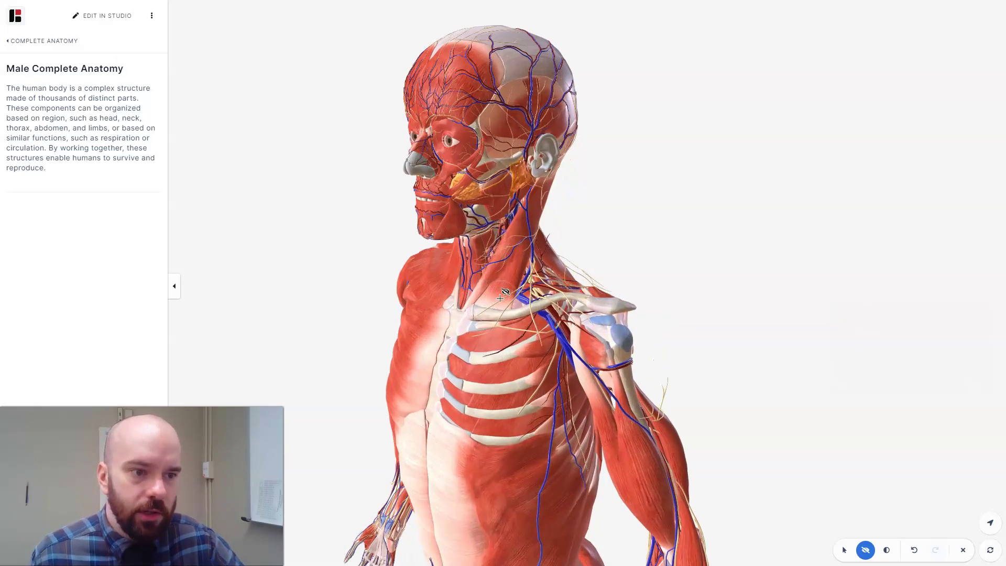
mouse_move(461, 324)
mouse_down()
mouse_move(511, 334)
mouse_move(465, 330)
mouse_up()
click(570, 317)
drag(571, 317, 577, 315)
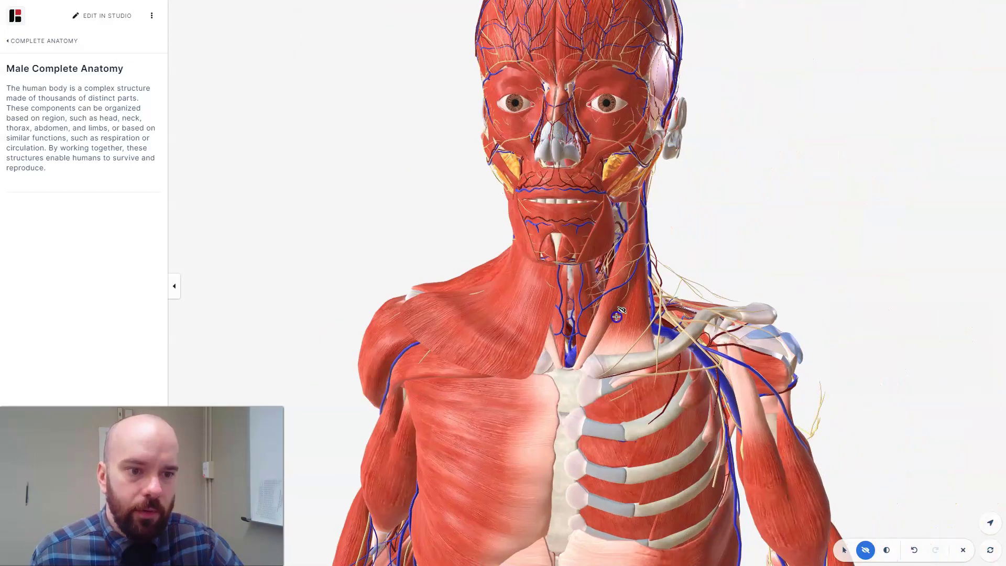
scroll(576, 316, up, 3)
scroll(579, 315, up, 3)
scroll(580, 315, up, 5)
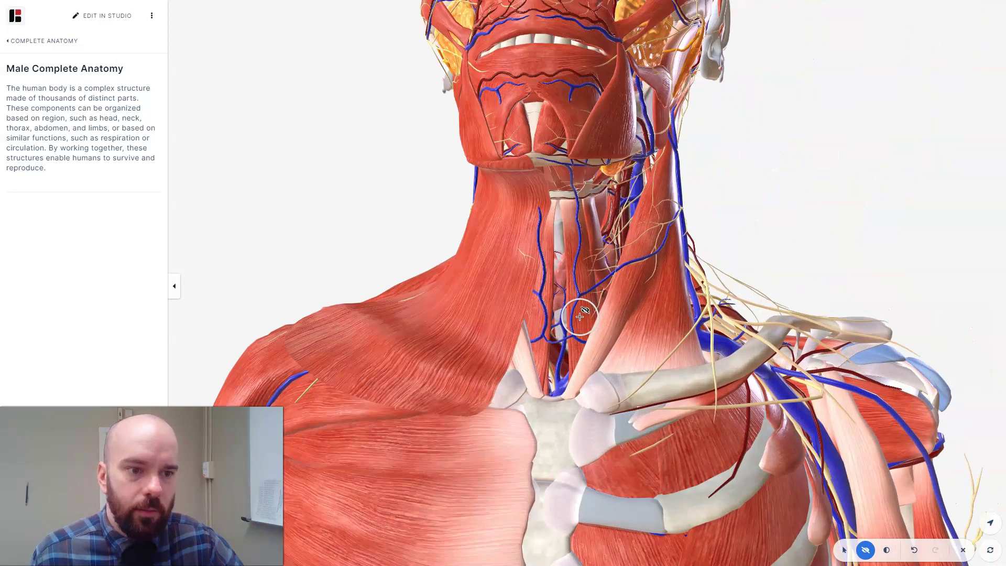
click(627, 305)
click(484, 326)
click(518, 315)
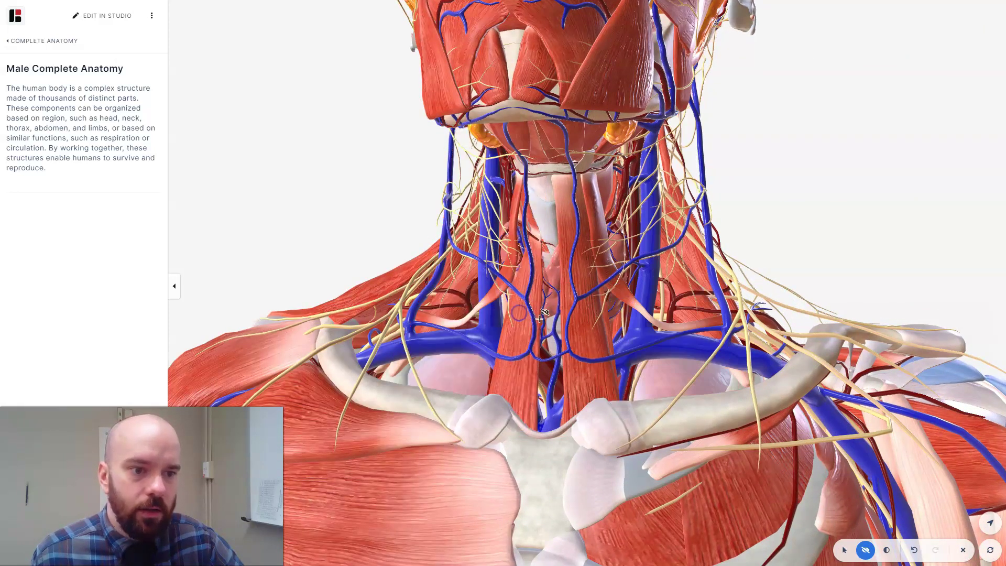
click(579, 325)
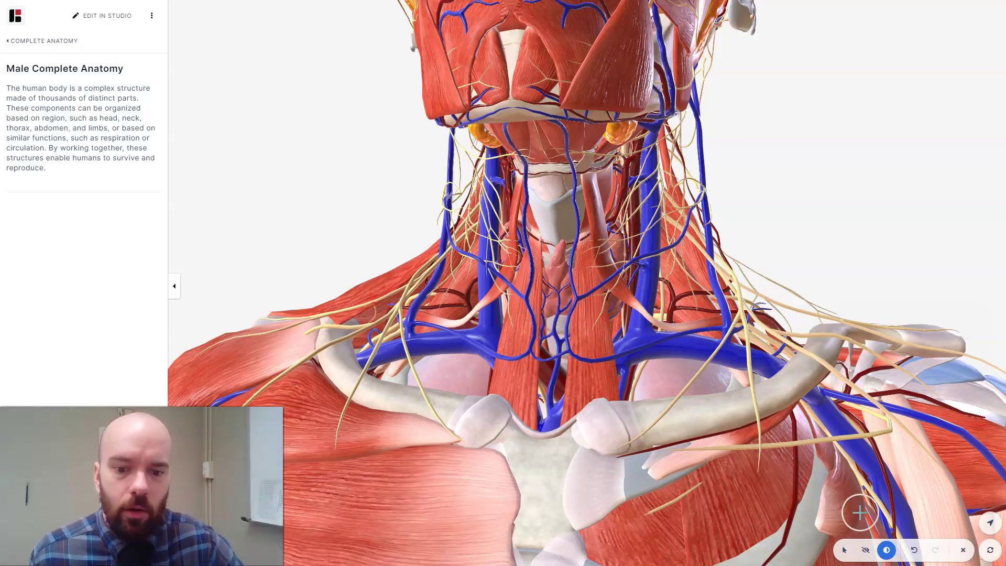
- Fade the left and right strap muscles and the neck muscle to reveal the veins
click(523, 340)
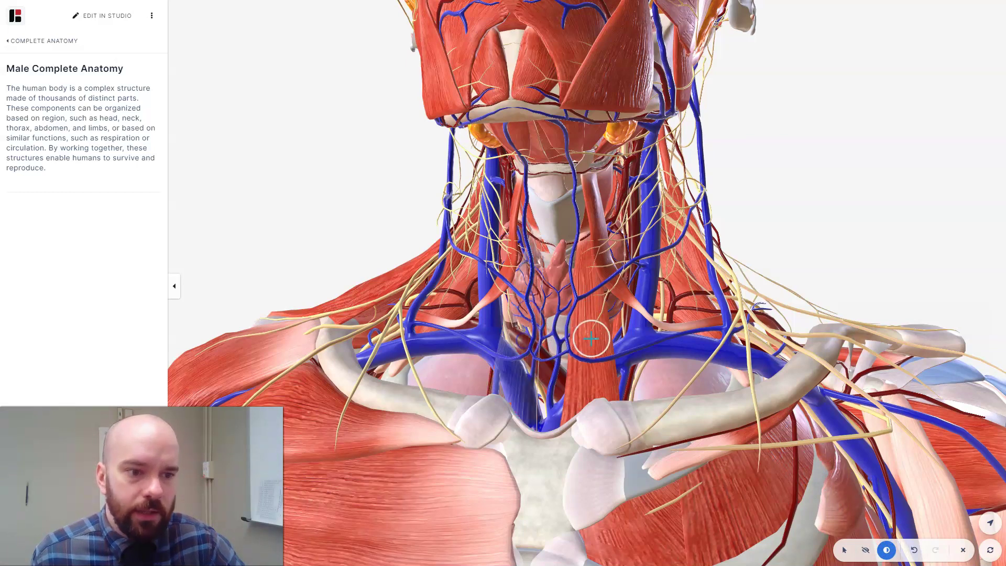
click(592, 338)
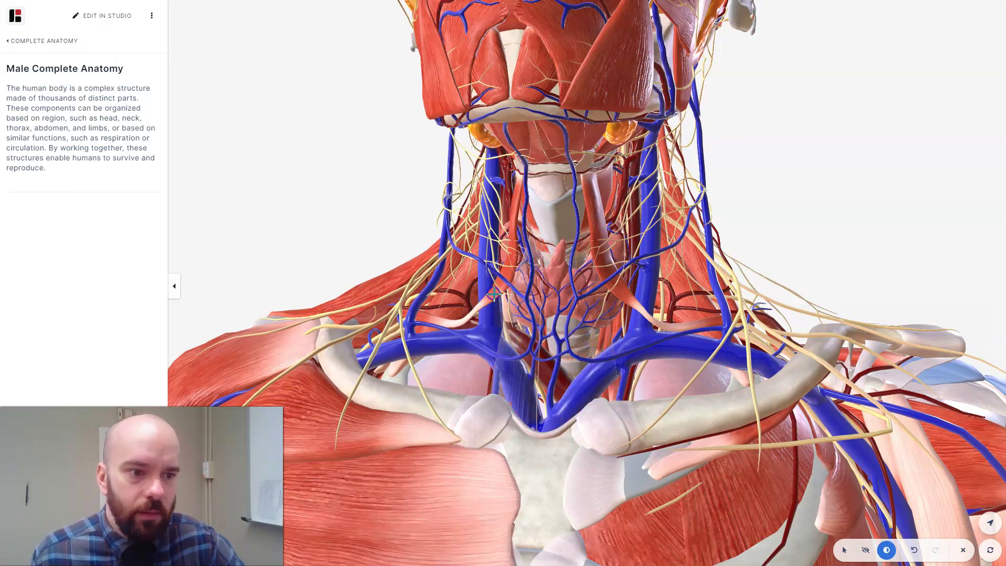
click(496, 294)
click(607, 273)
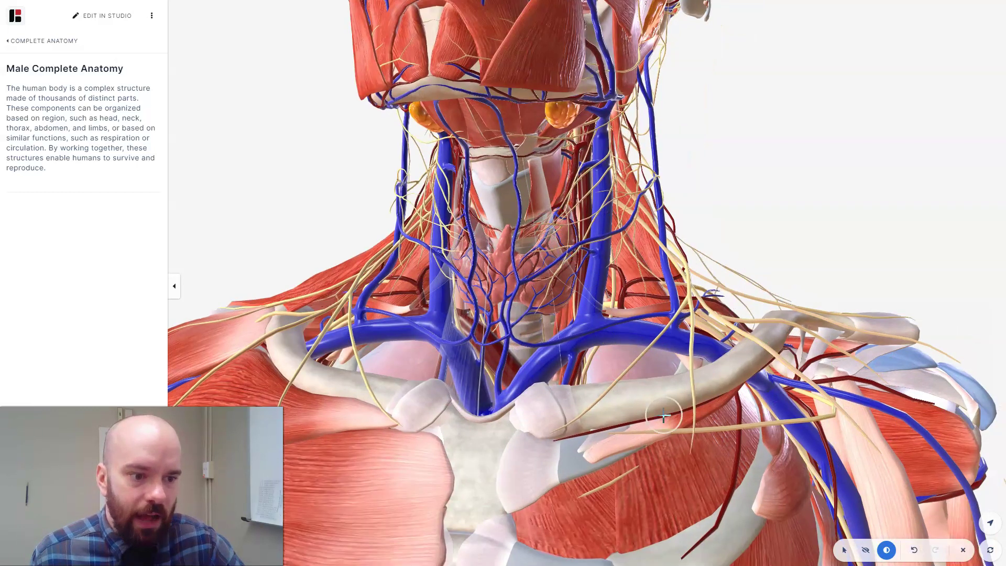
- Fade the biceps to show the vessels beneath, then return to the head and neck
scroll(717, 460, up, 5)
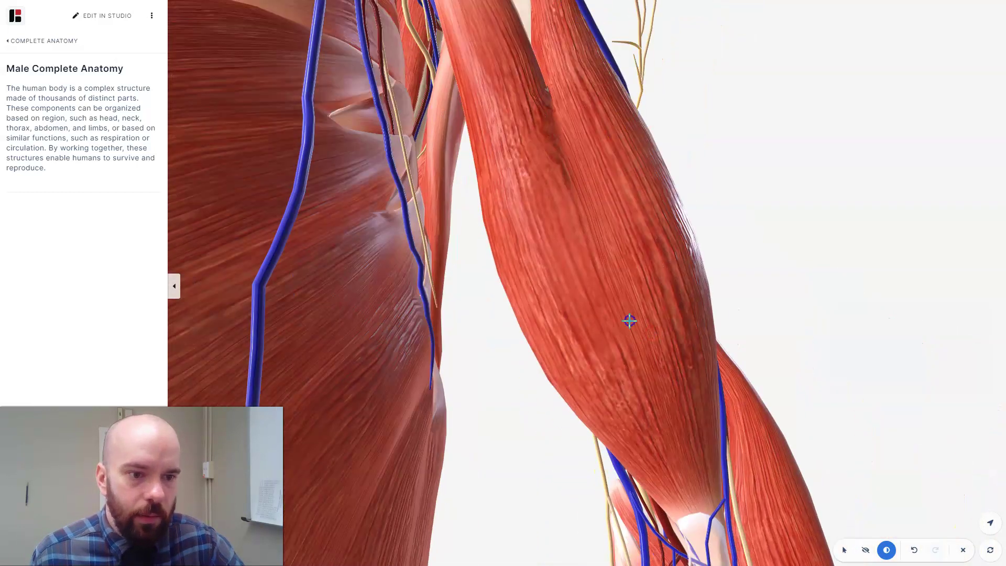
click(703, 349)
scroll(765, 333, up, 3)
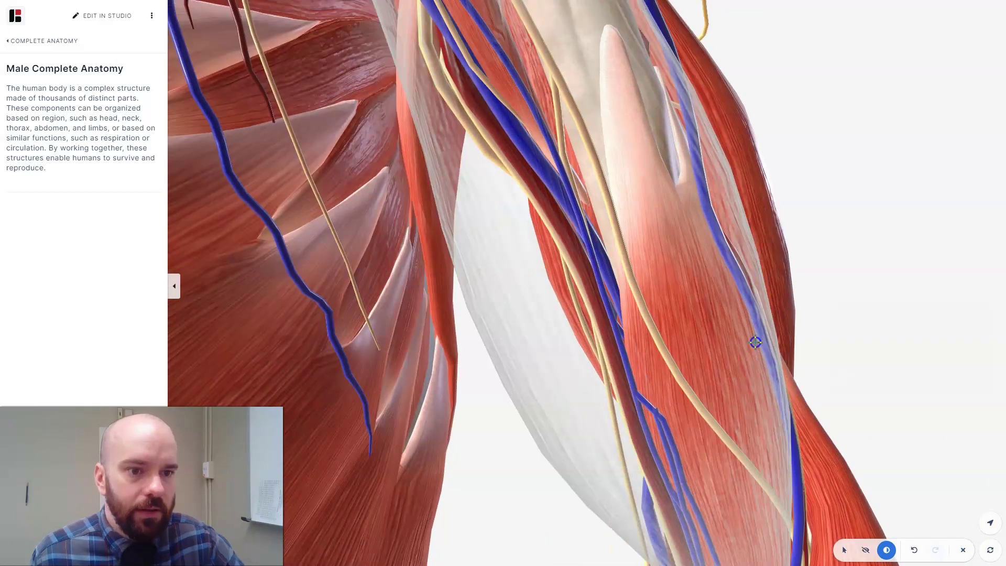
drag(755, 342, 751, 348)
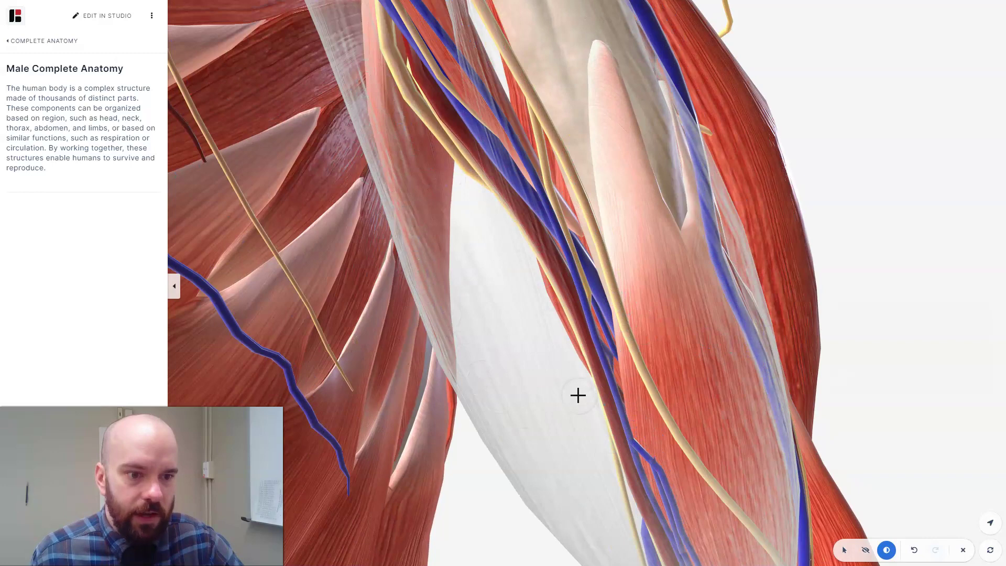
scroll(577, 395, down, 10)
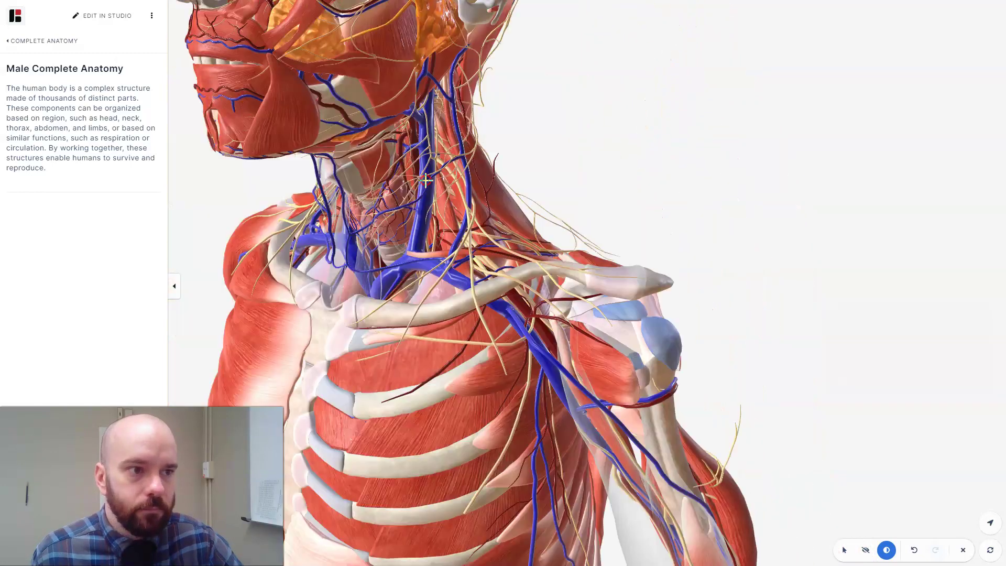
mouse_move(426, 180)
right_down()
mouse_move(471, 200)
mouse_move(432, 169)
right_up()
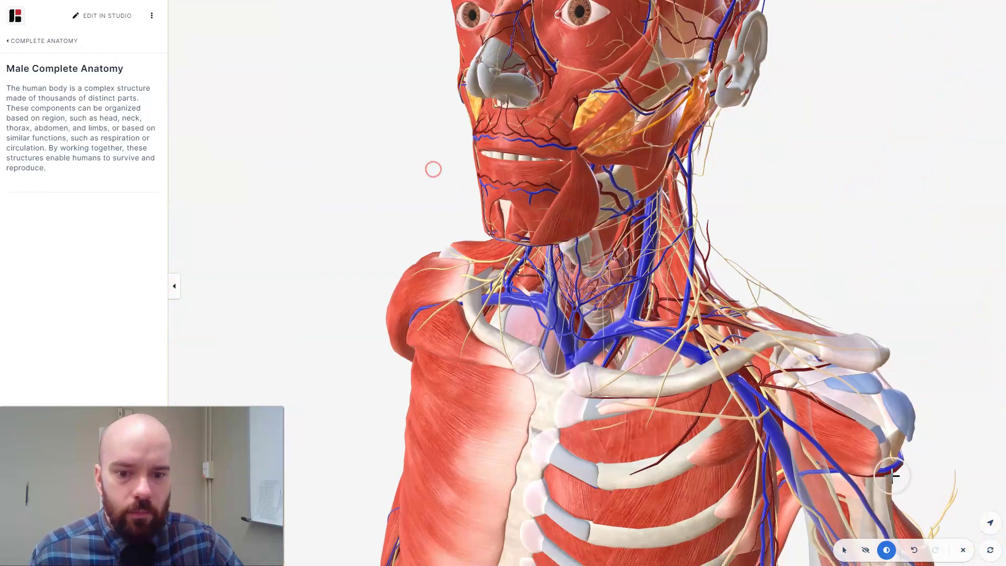
- Undo and redo the last fade, then hide the pale structure beside the arm
click(914, 555)
click(936, 549)
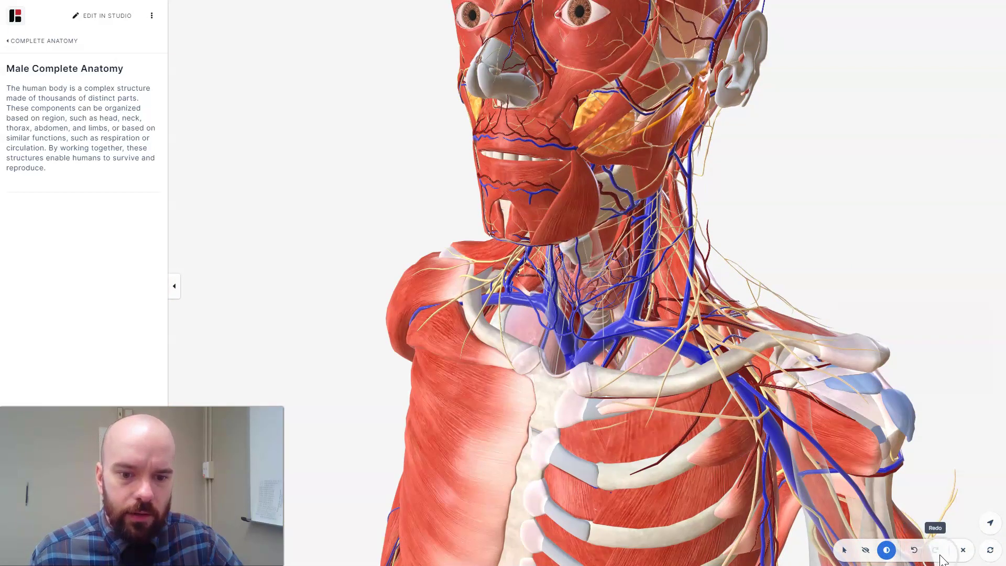
click(866, 551)
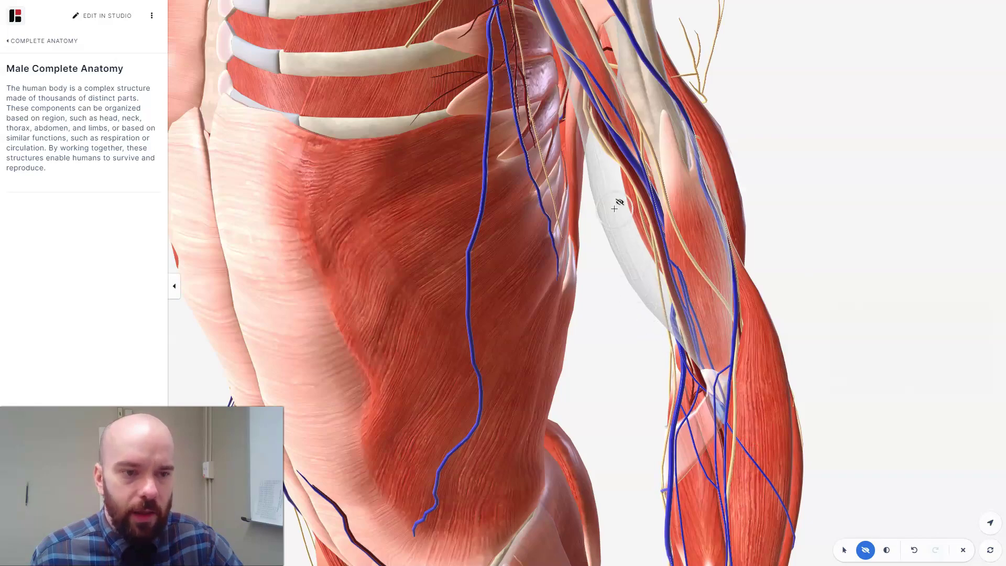
click(607, 205)
drag(445, 123, 476, 178)
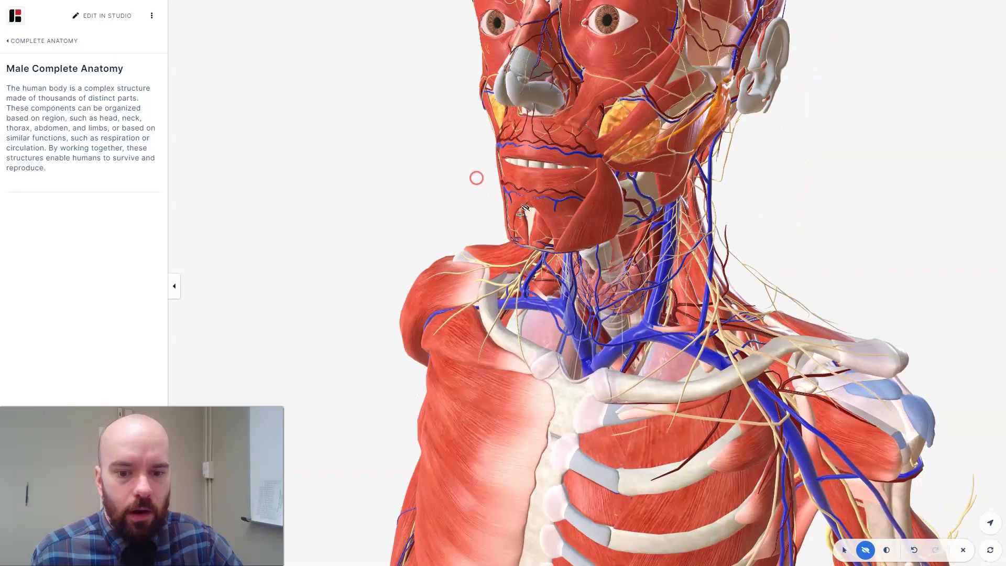
- Drag the layers slider back out until the Muscular System layer shows, then close it
click(963, 548)
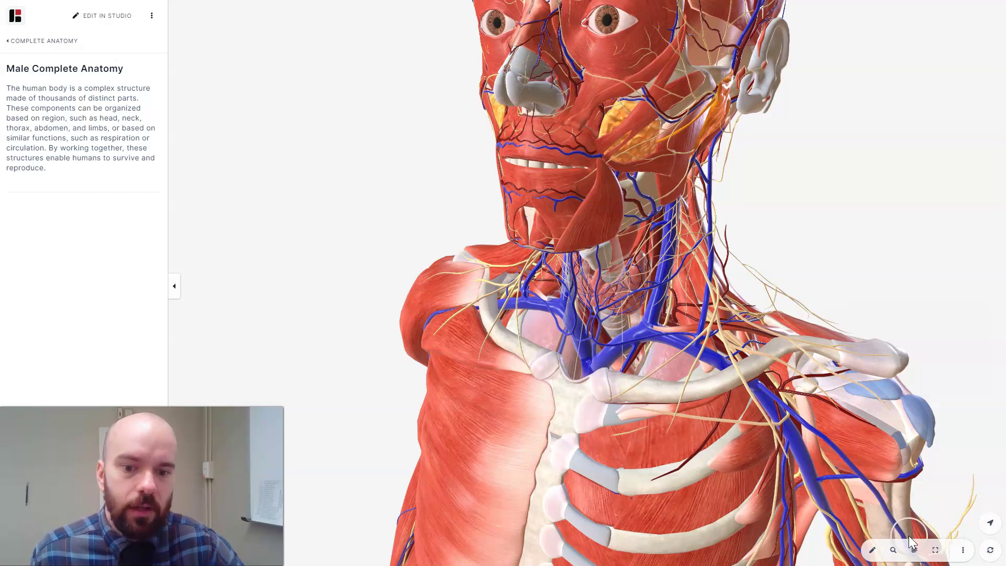
scroll(765, 482, down, 5)
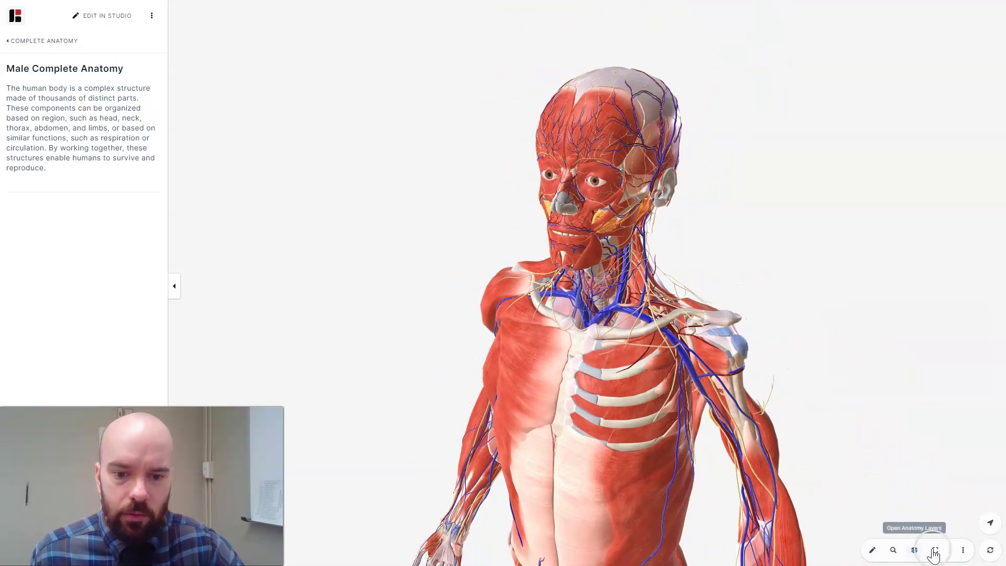
click(914, 550)
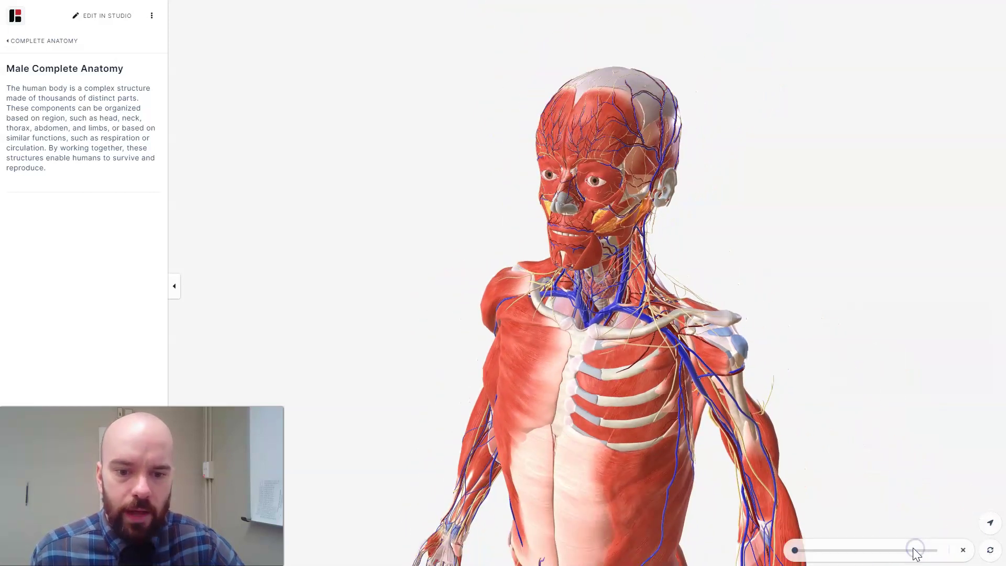
mouse_move(795, 552)
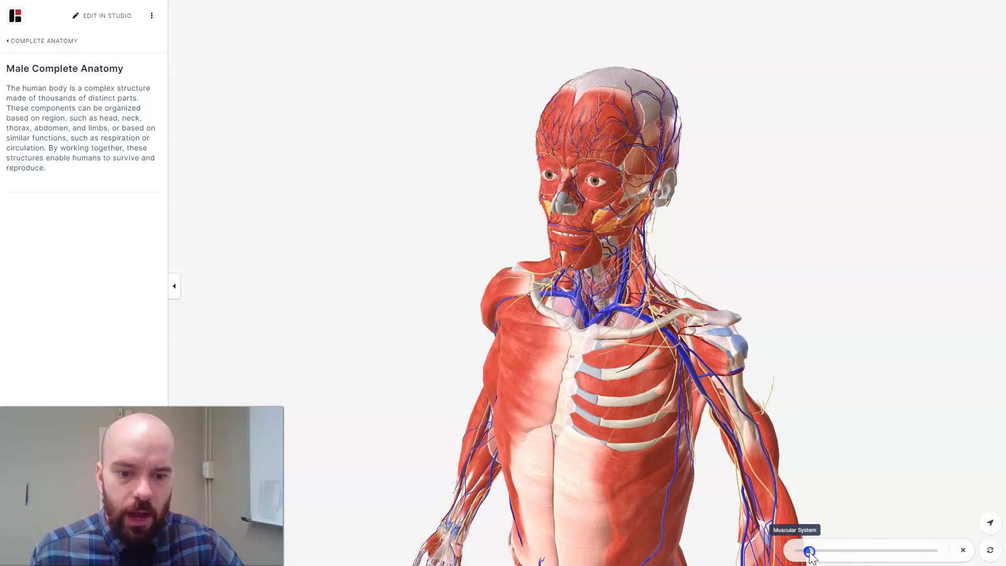
drag(811, 553, 937, 551)
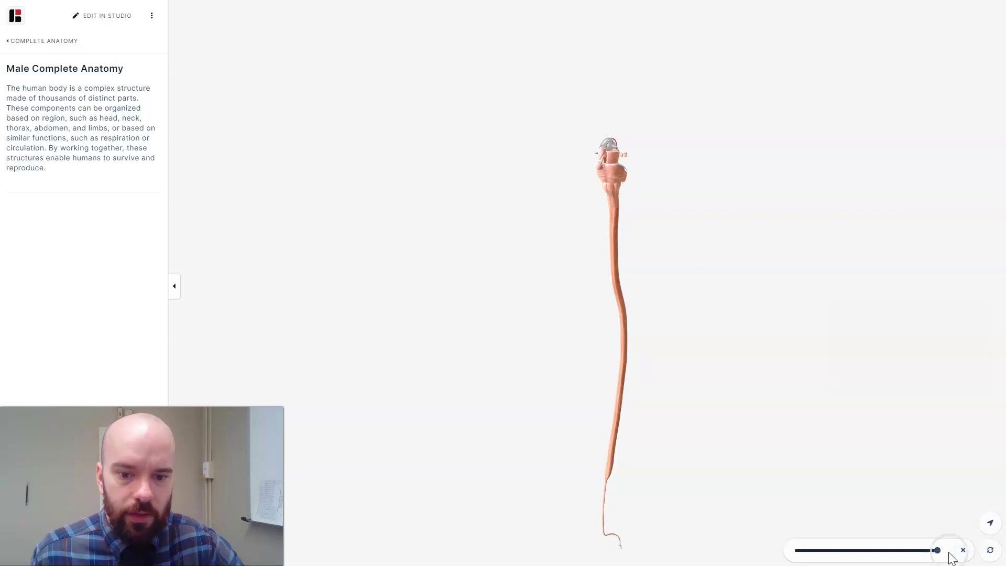
mouse_move(940, 555)
drag(940, 555, 782, 556)
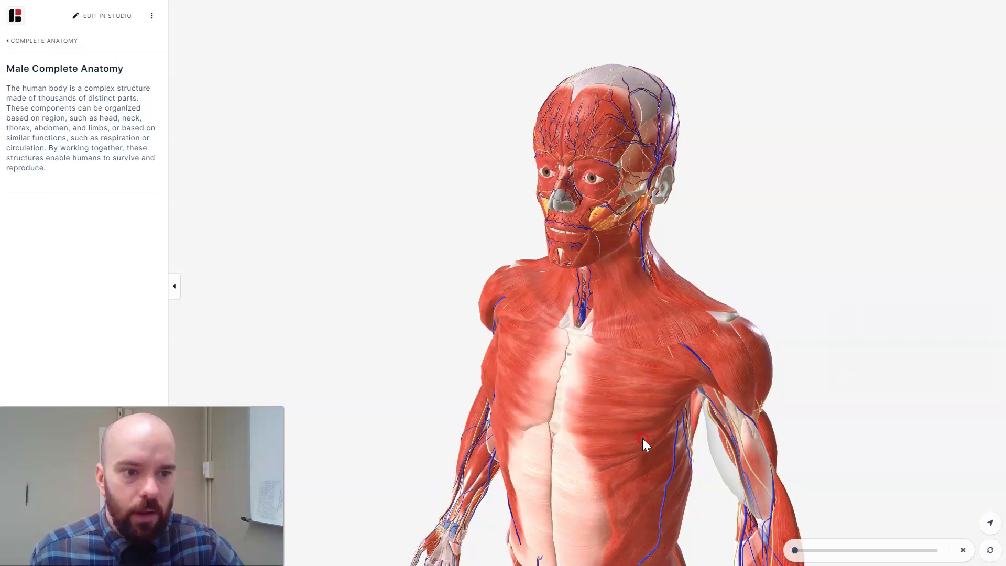
mouse_move(796, 554)
mouse_move(796, 552)
mouse_down()
mouse_move(907, 555)
mouse_move(795, 554)
mouse_up()
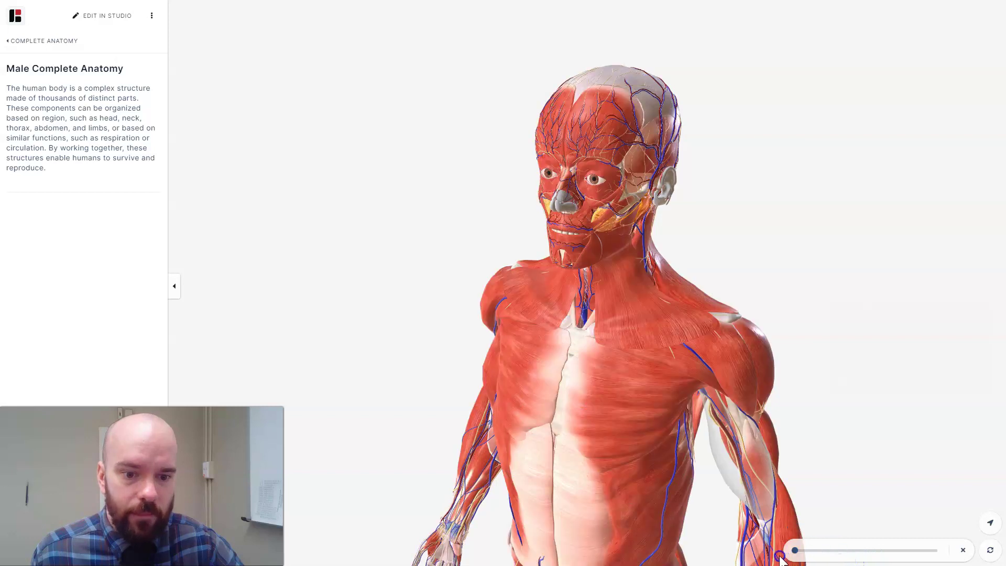
click(962, 550)
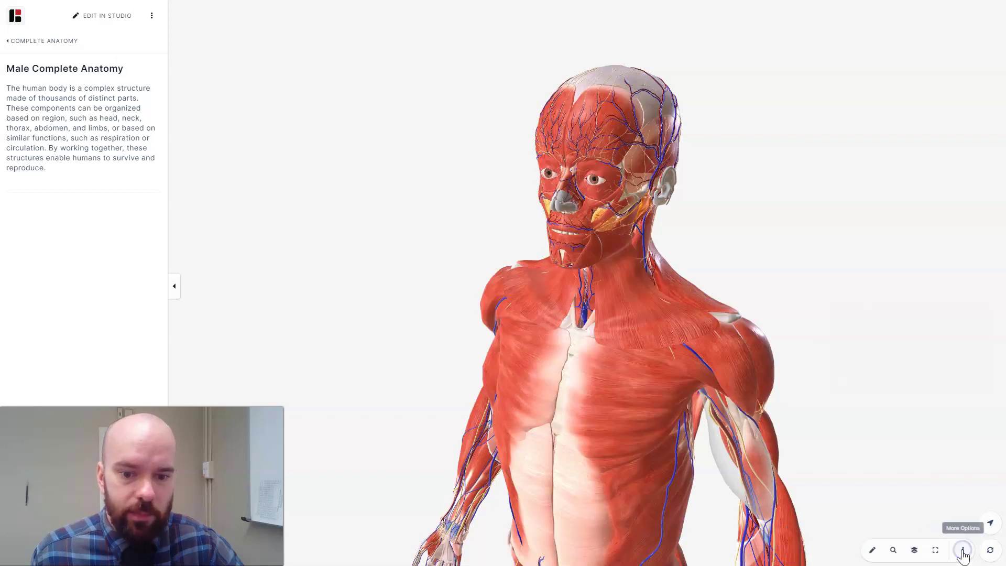
- In the system tree hide Muscular and Digestive, show Lymphatic, and zoom onto the neck
click(893, 550)
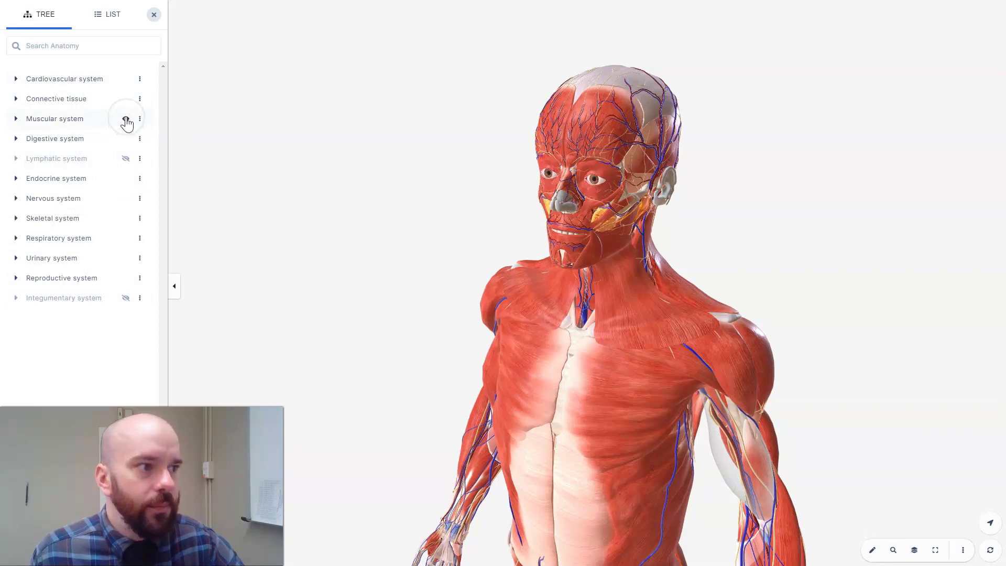
click(126, 119)
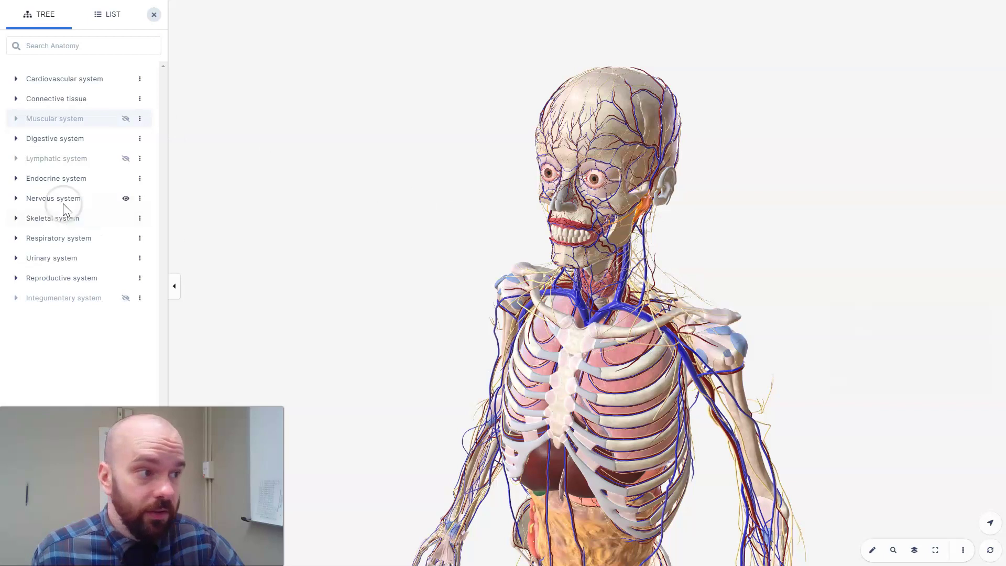
click(126, 139)
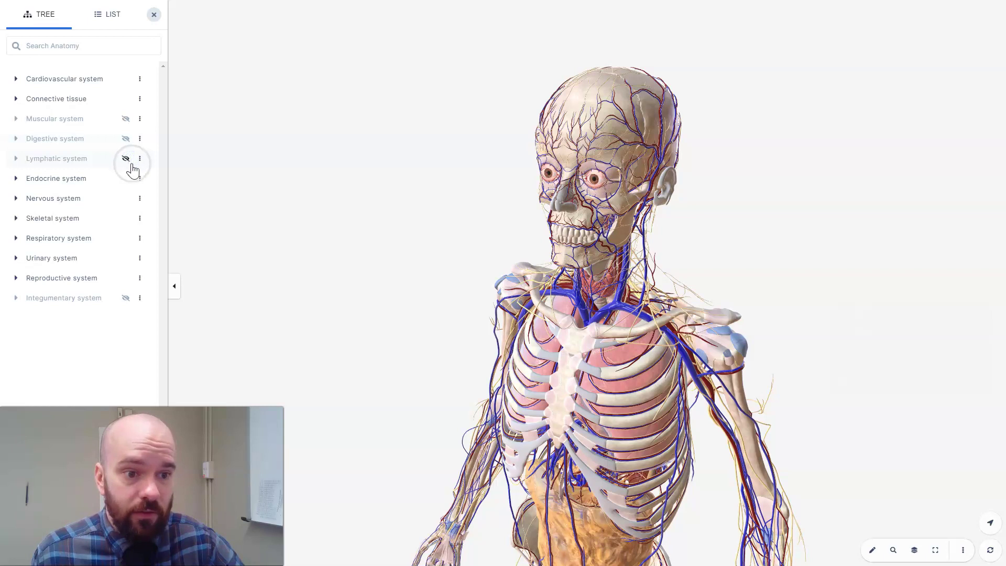
click(127, 159)
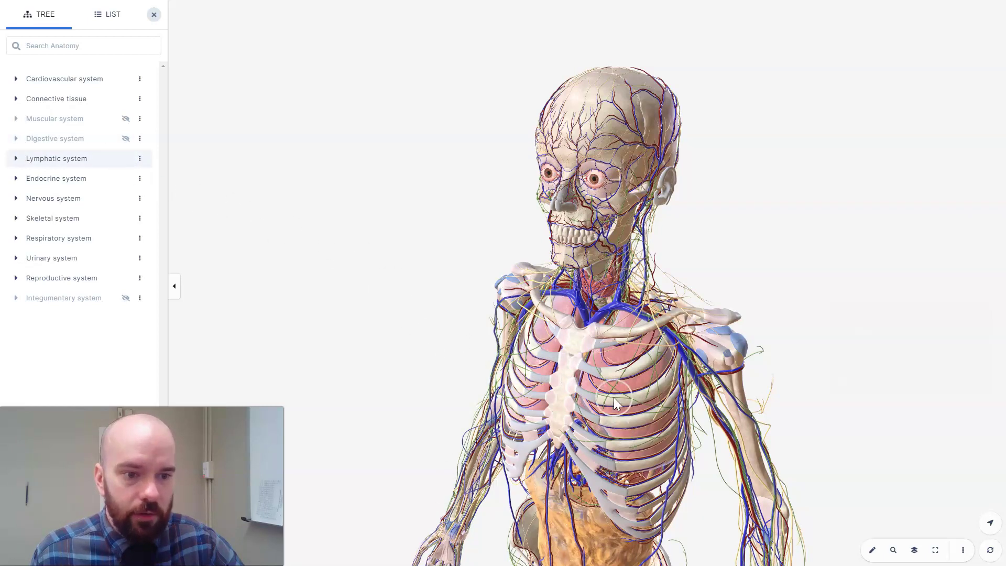
scroll(595, 331, up, 5)
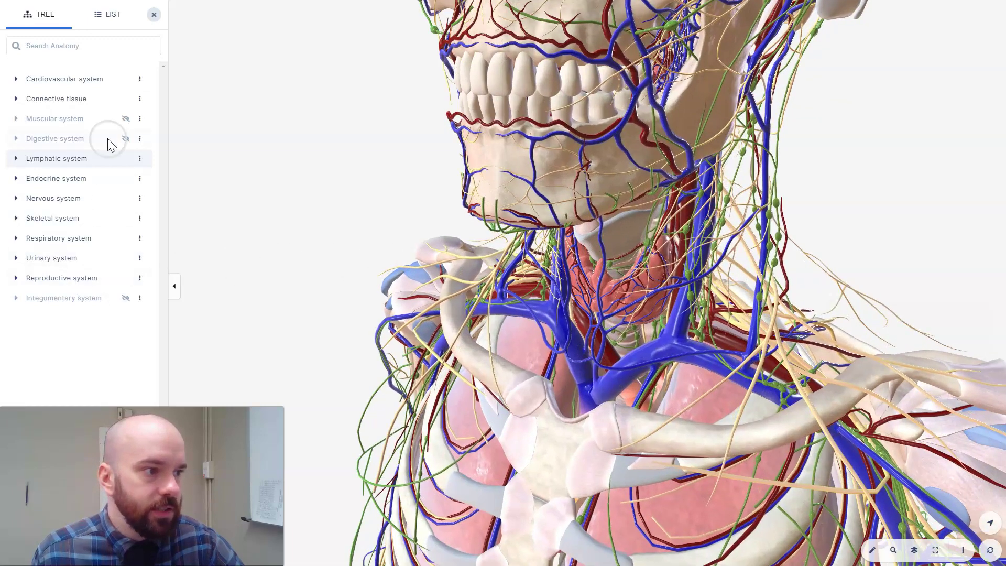
scroll(631, 246, down, 5)
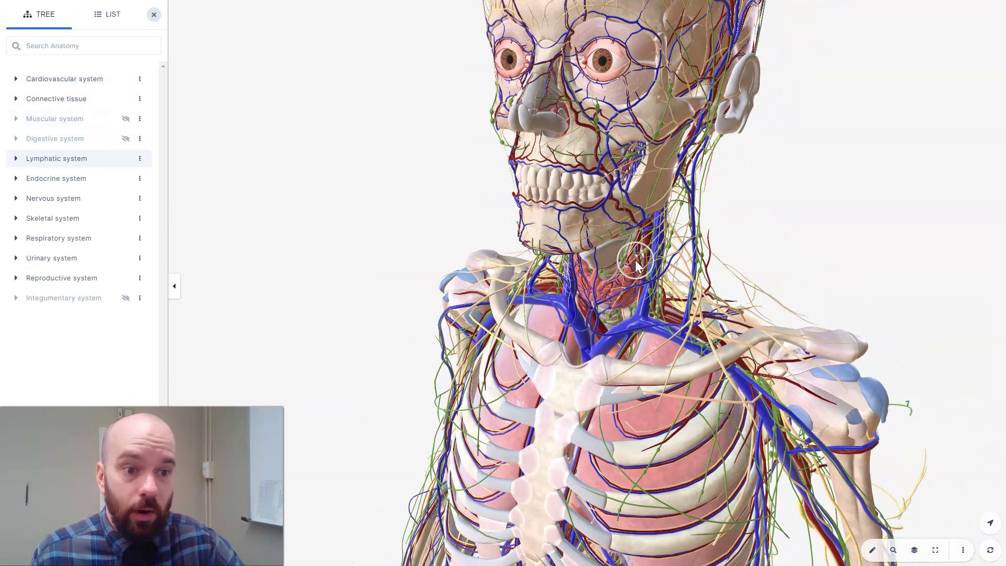
scroll(640, 286, up, 2)
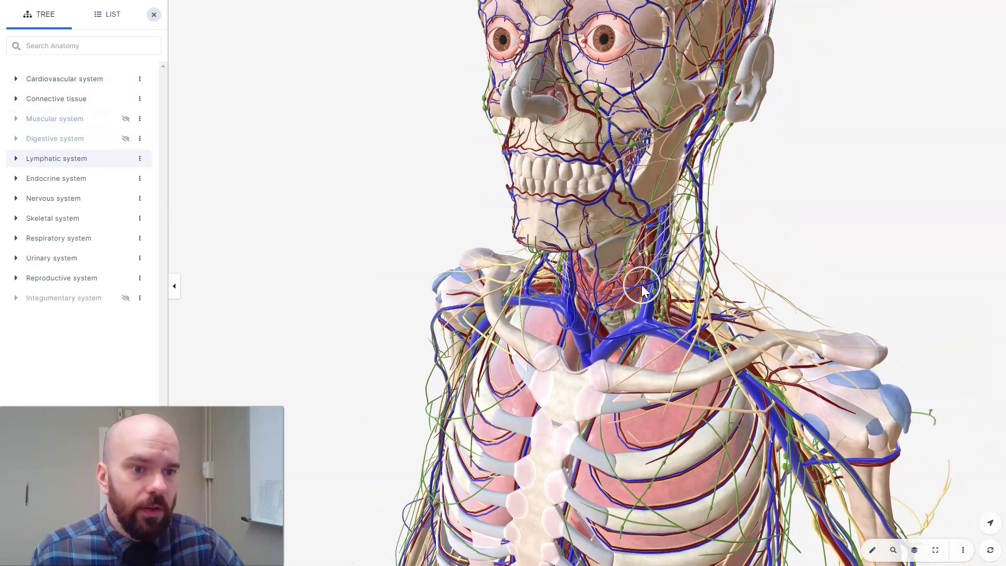
scroll(639, 288, up, 5)
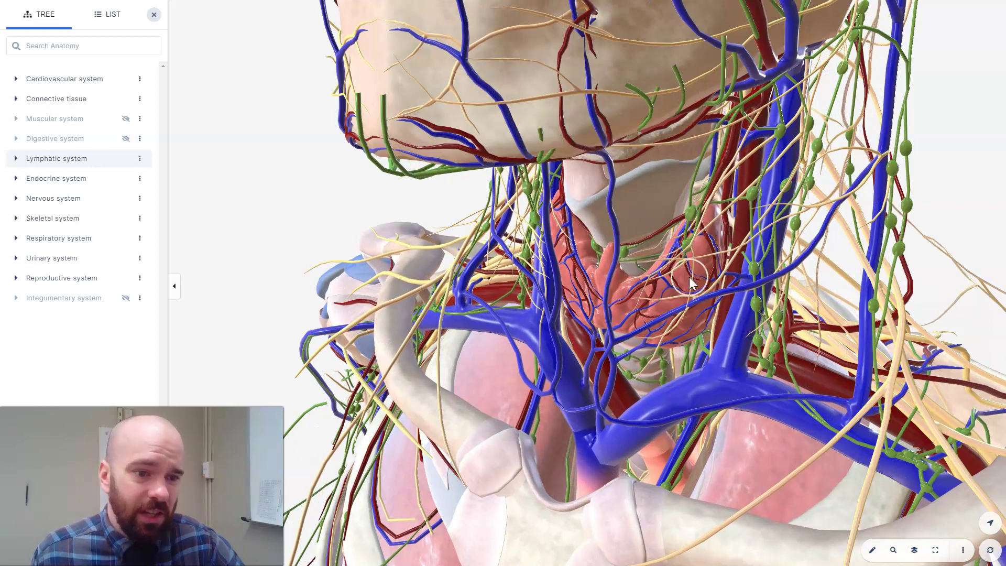
- Hide the Cardiovascular, Nervous and Lymphatic systems and zoom back out
click(126, 79)
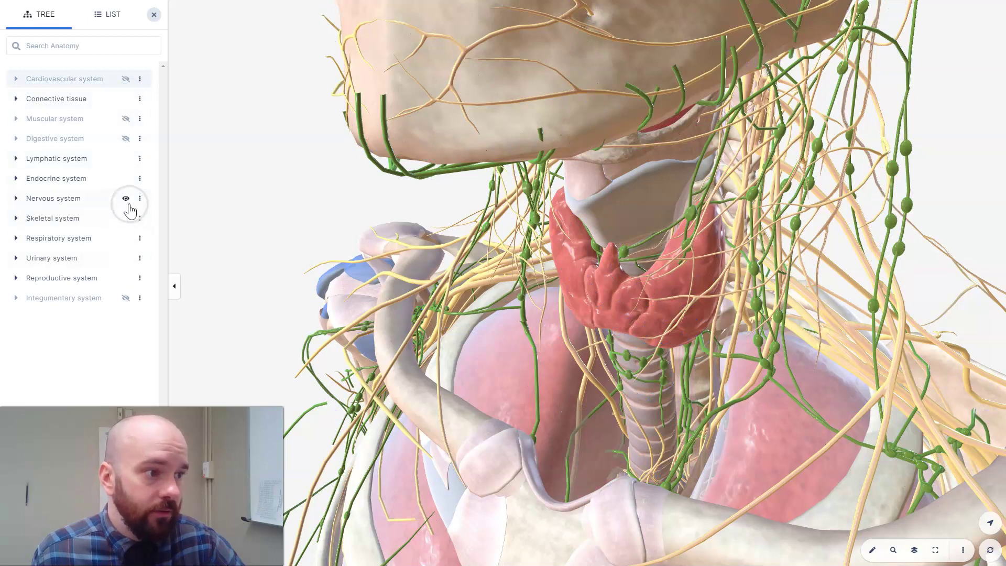
click(126, 198)
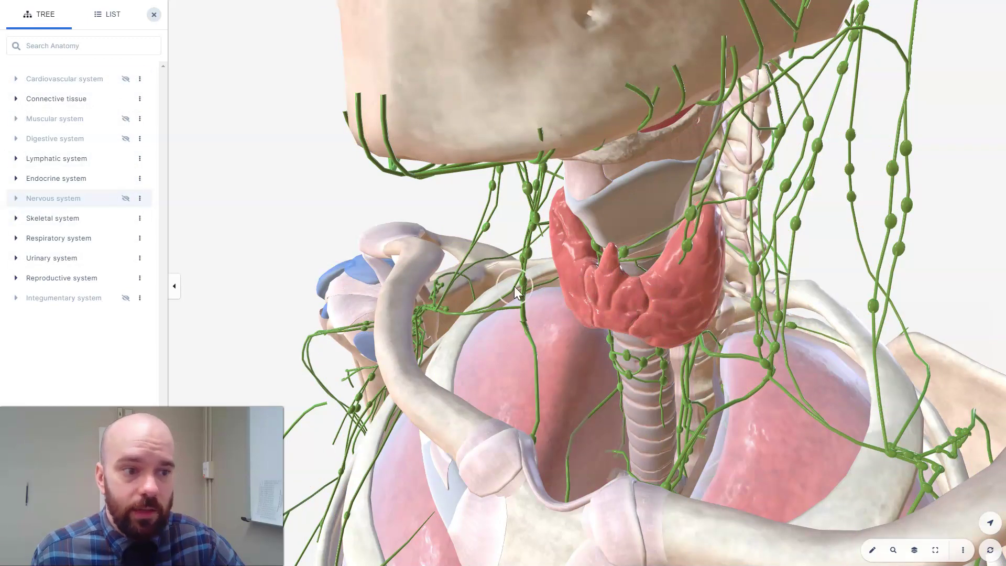
click(126, 158)
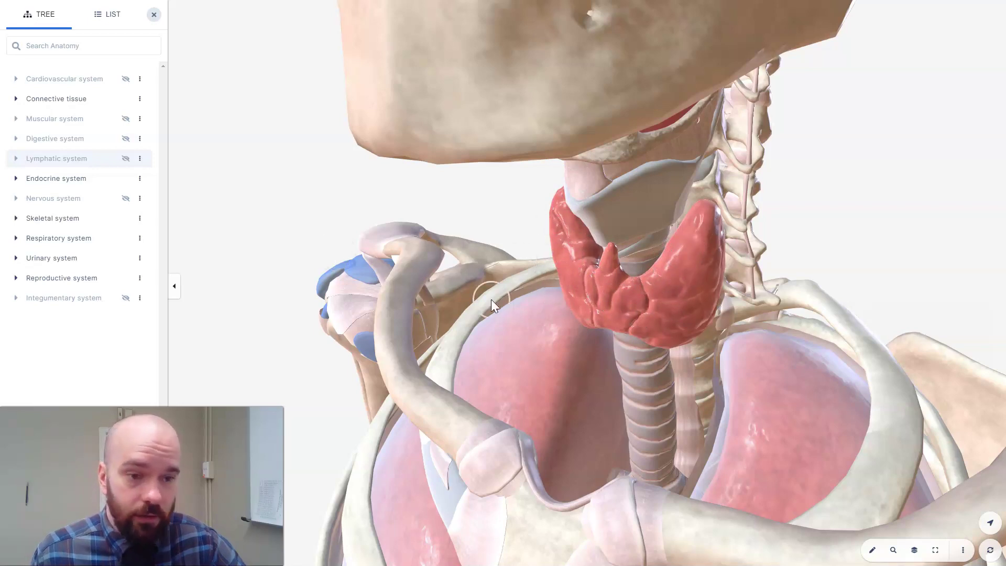
scroll(589, 389, down, 5)
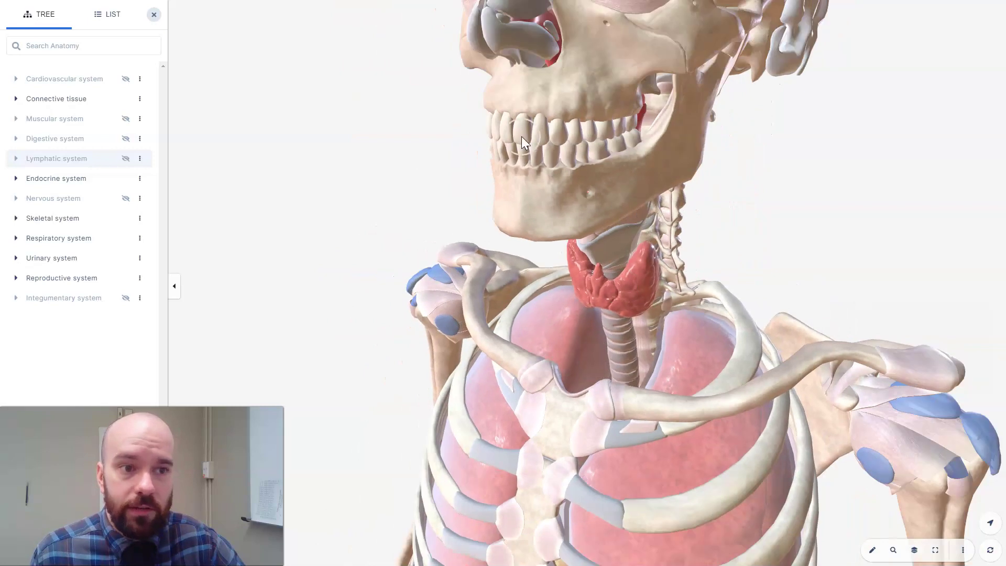
scroll(576, 318, down, 3)
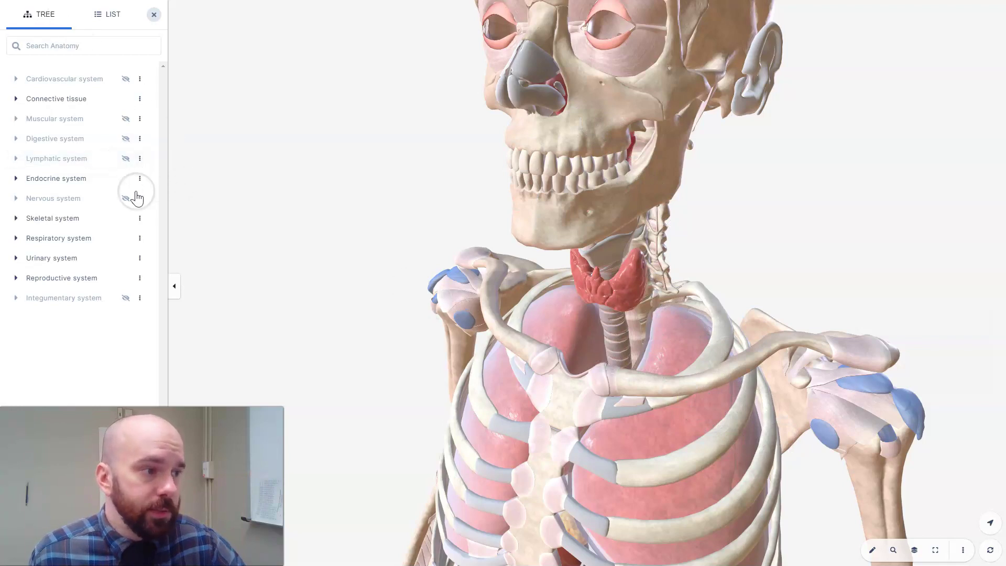
- Expand Connective tissue and then Axial connective tissue in the system tree
click(17, 99)
click(52, 122)
click(56, 133)
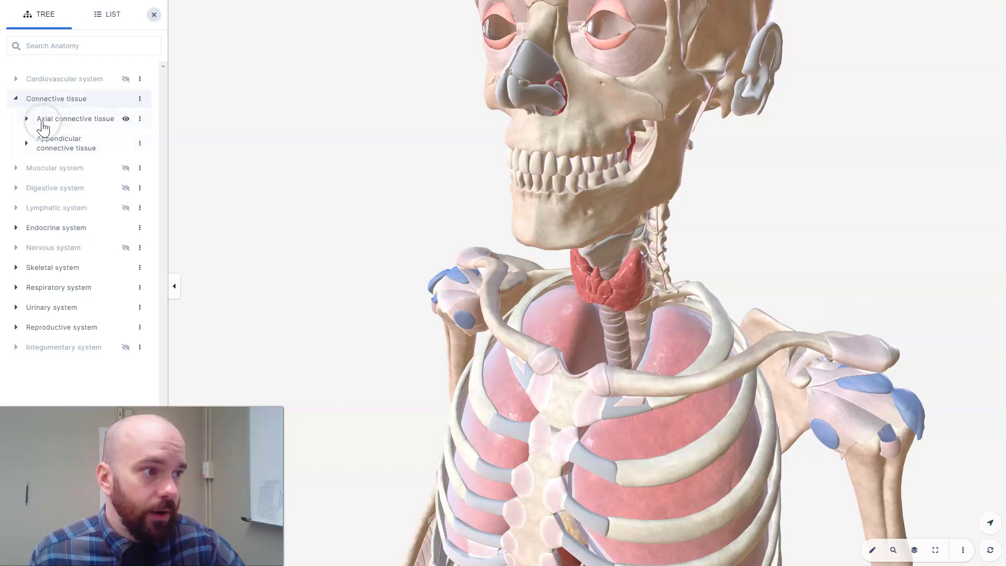
click(27, 119)
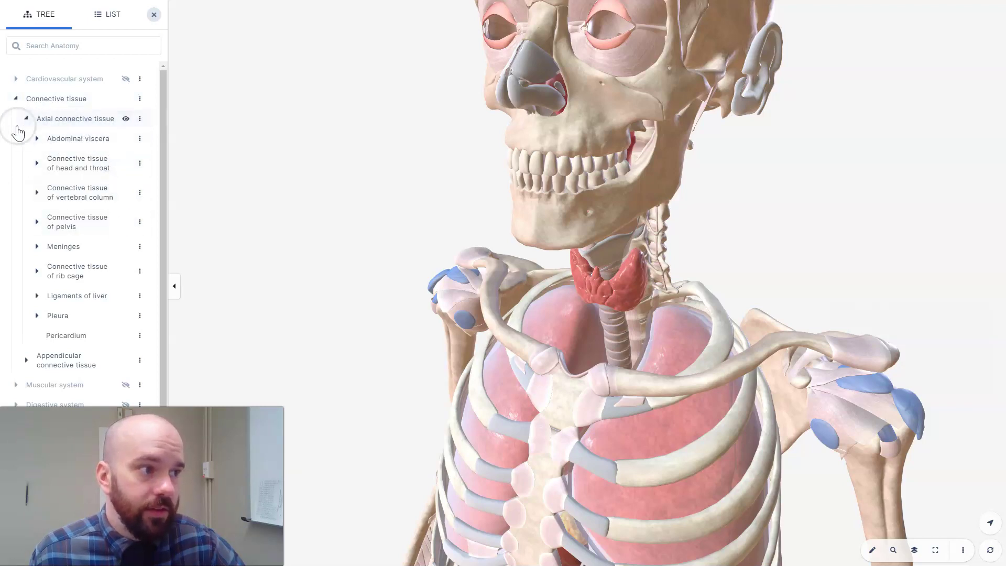
click(126, 192)
click(608, 282)
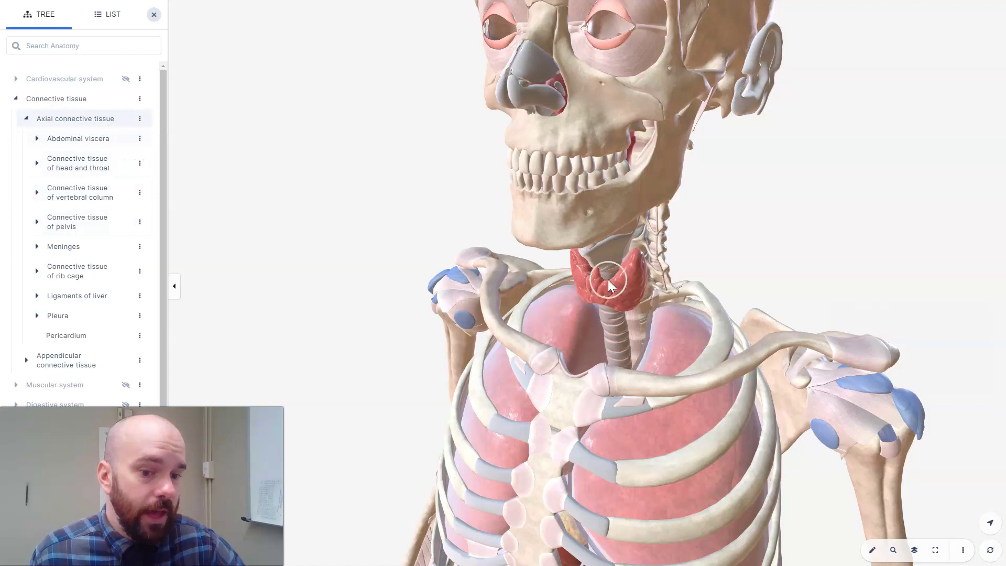
- Hide the sternum, left clavicle and lung pleura to expose the trachea
click(875, 549)
click(866, 552)
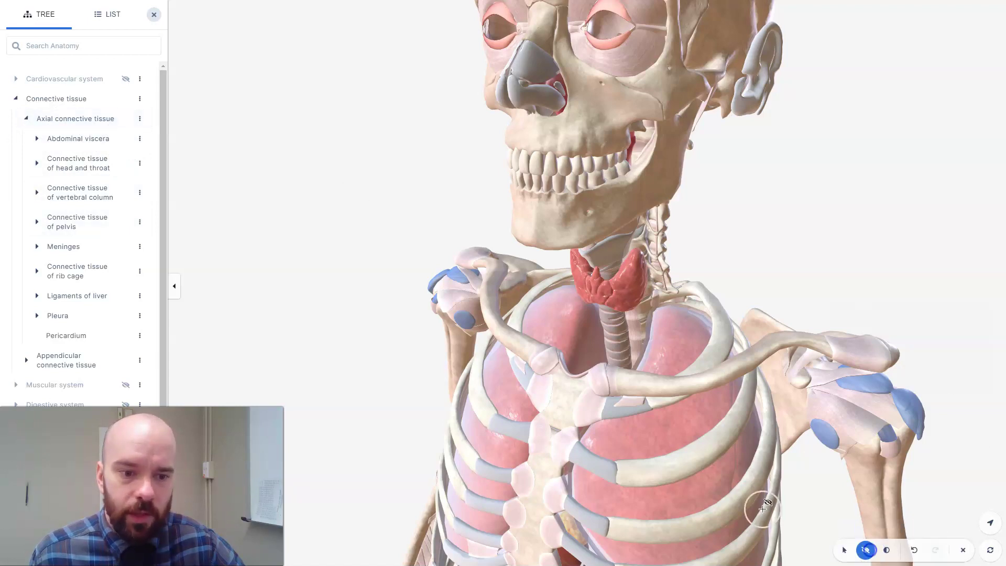
click(582, 416)
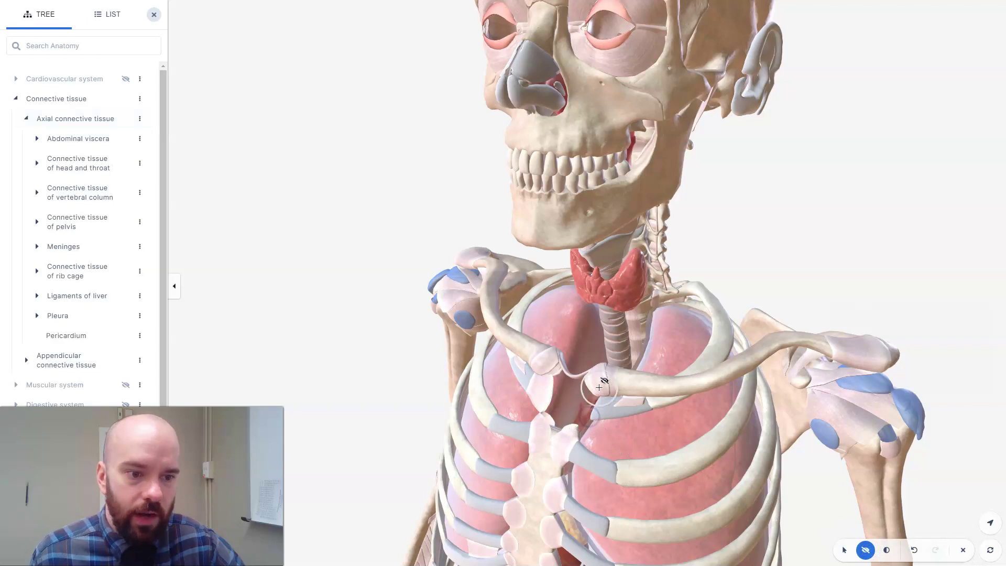
click(657, 390)
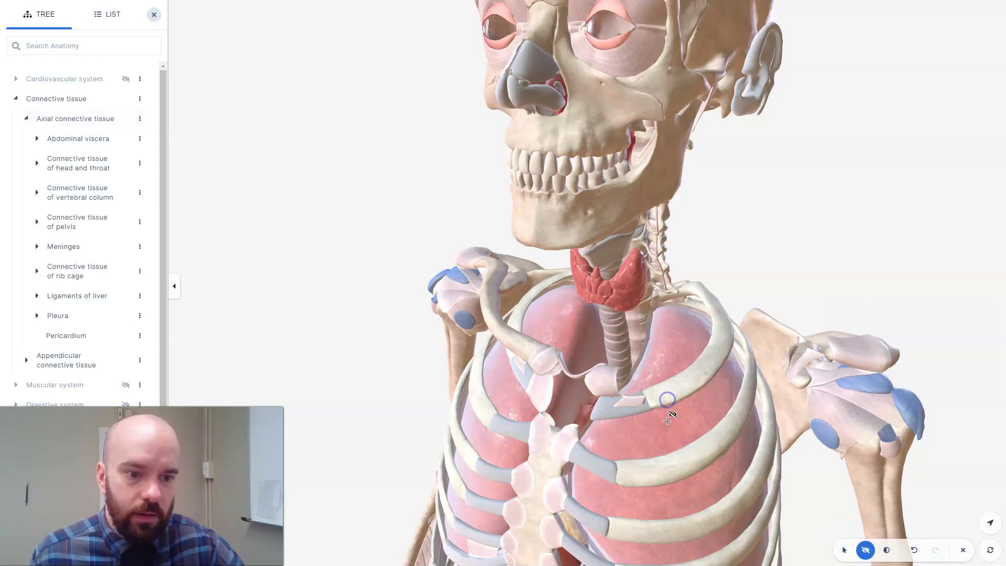
click(667, 421)
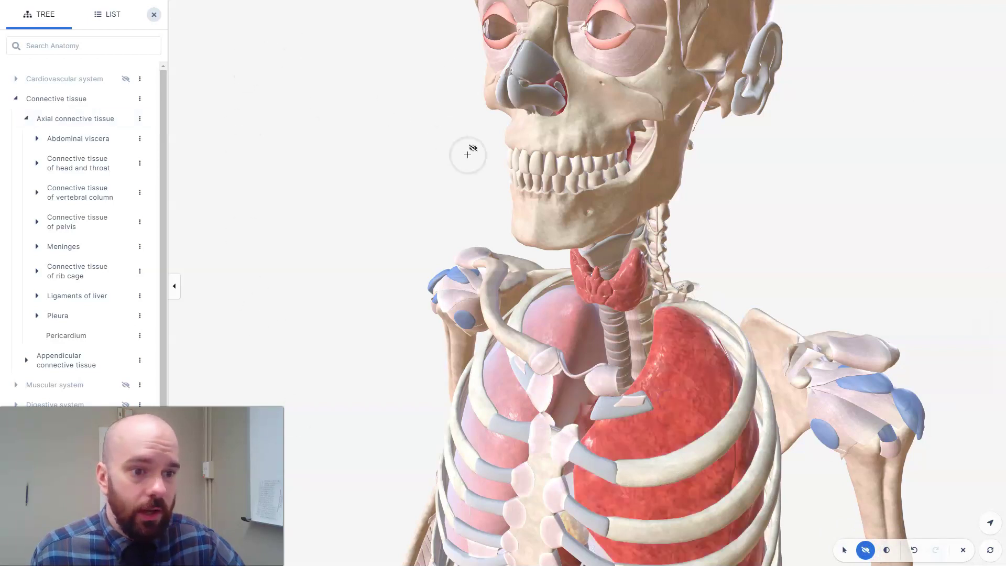
- Adjust the zoom around the thyroid and close the anatomy tree
scroll(591, 361, up, 6)
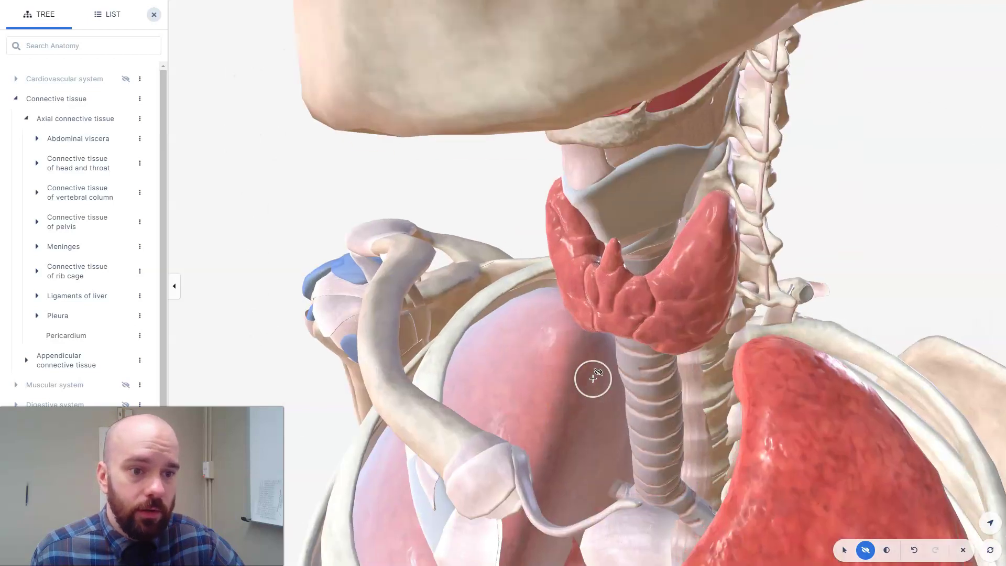
scroll(671, 284, down, 3)
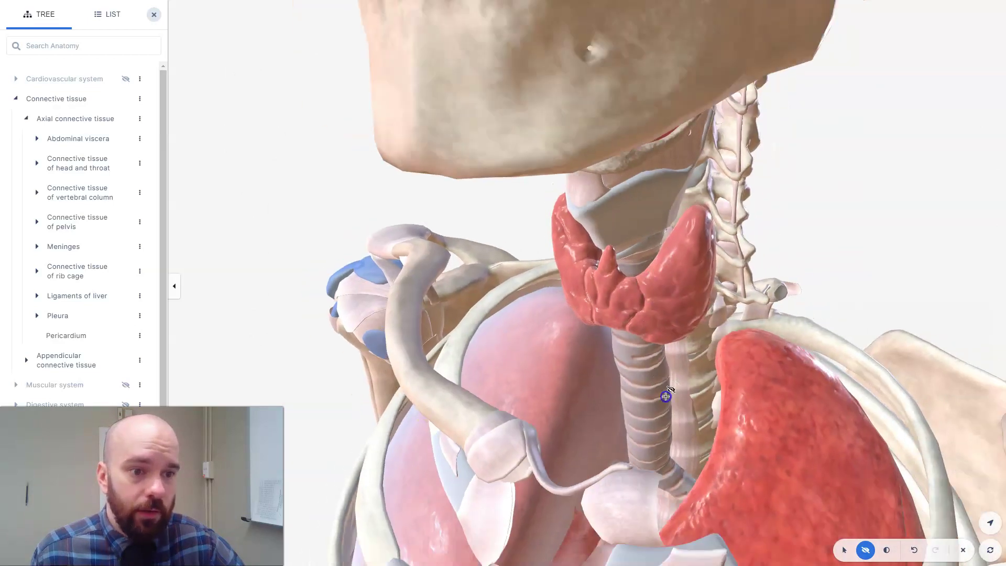
scroll(666, 397, down, 4)
scroll(676, 382, up, 2)
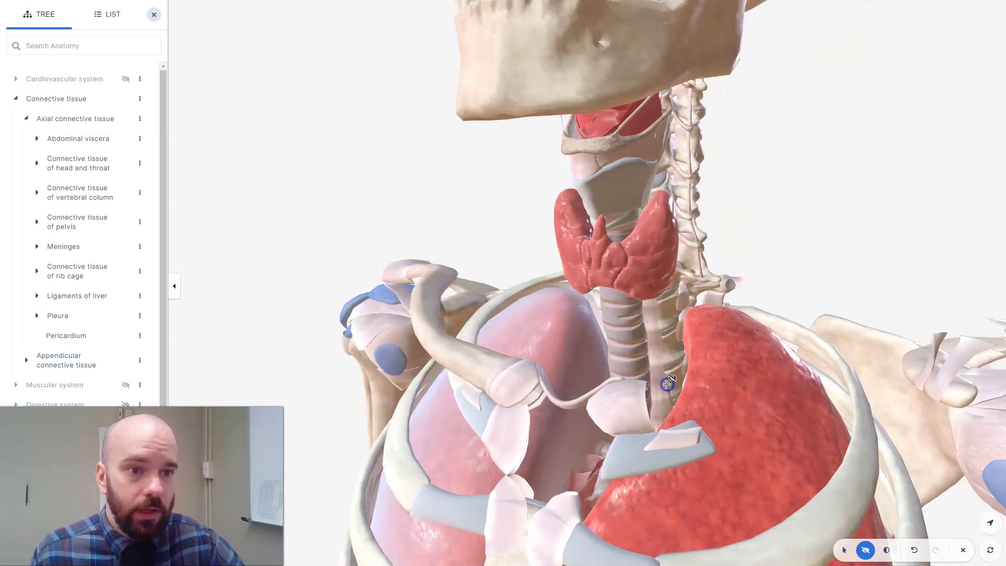
click(156, 16)
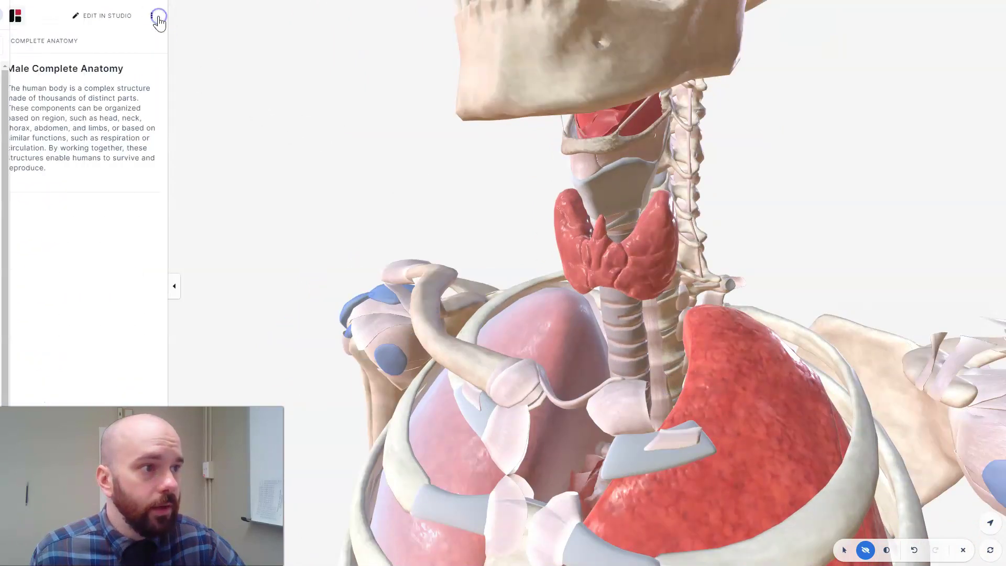
- Open Male Complete Anatomy in Studio, then zoom in and rotate to frame the thyroid
click(101, 17)
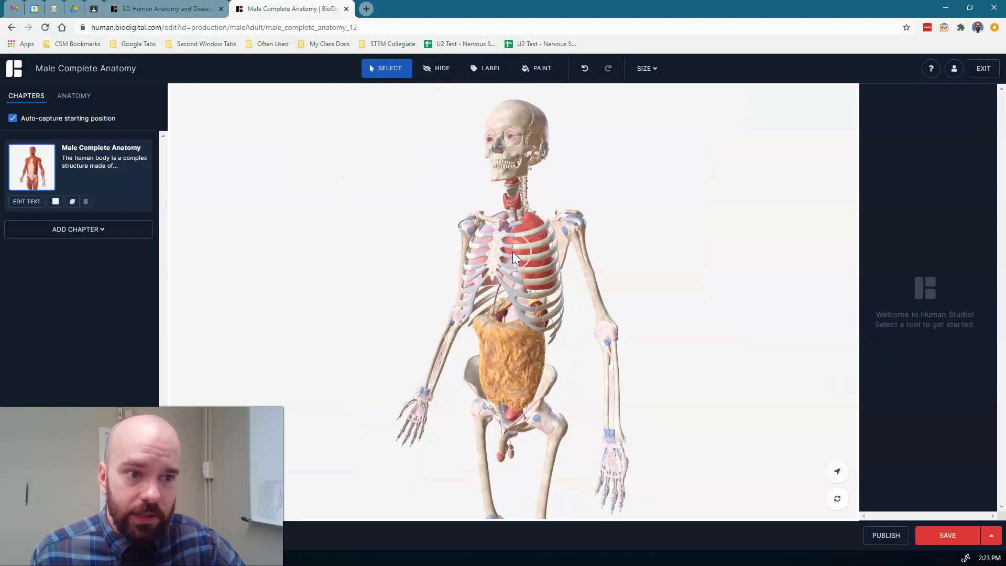
scroll(513, 199, up, 5)
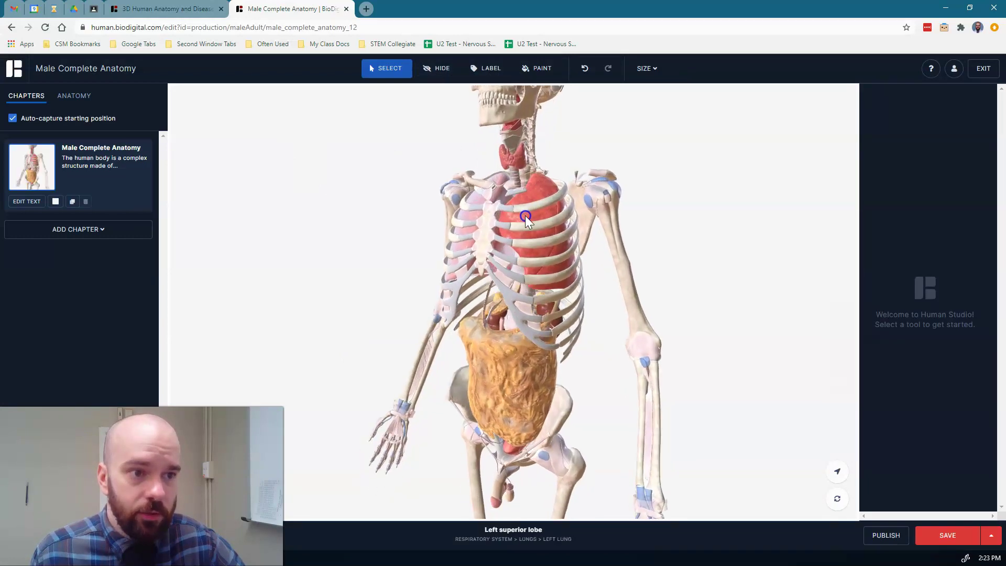
scroll(528, 212, up, 4)
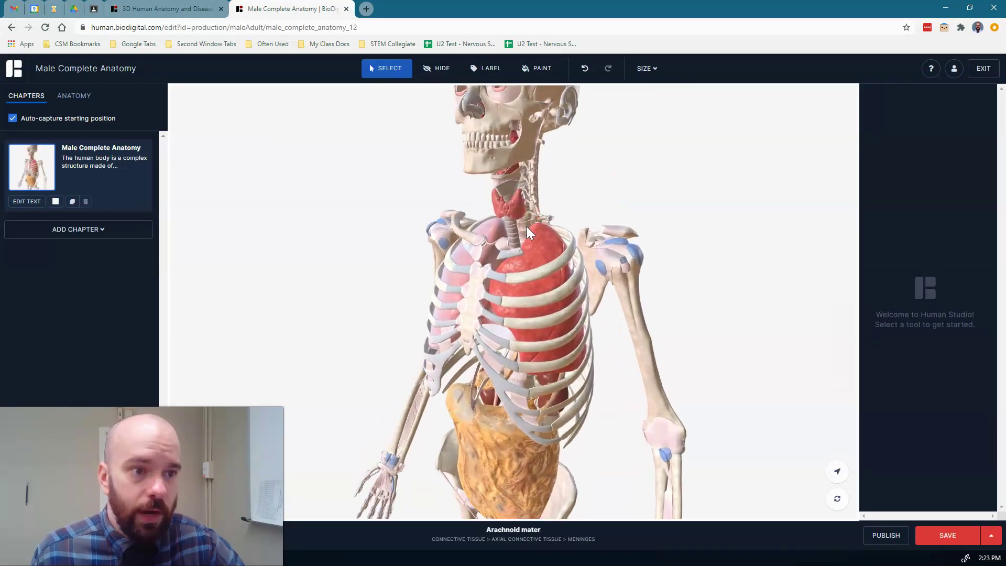
scroll(527, 227, up, 5)
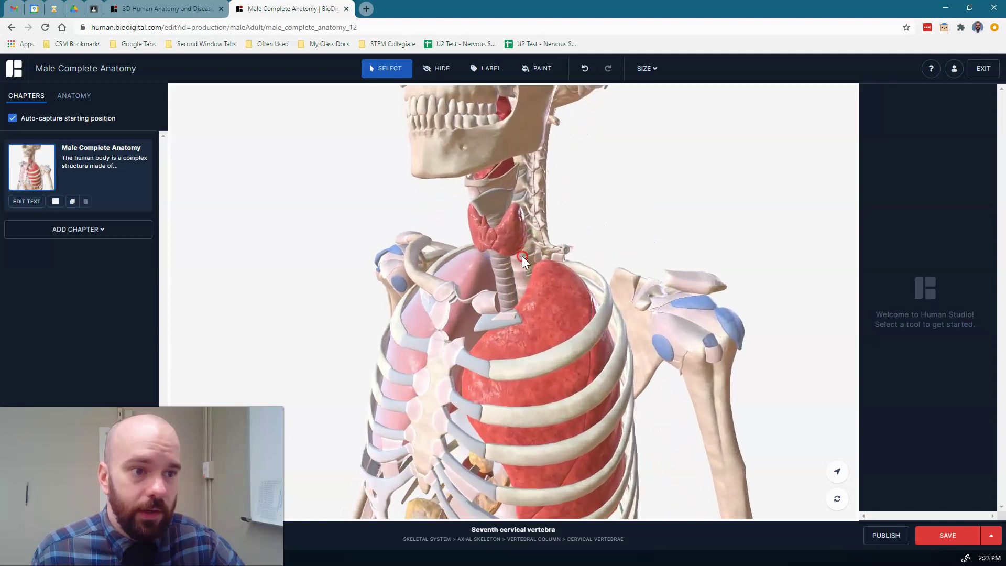
scroll(521, 257, up, 2)
drag(520, 256, 541, 249)
- Add a label to the thyroid gland and move its callout left of the neck
click(486, 70)
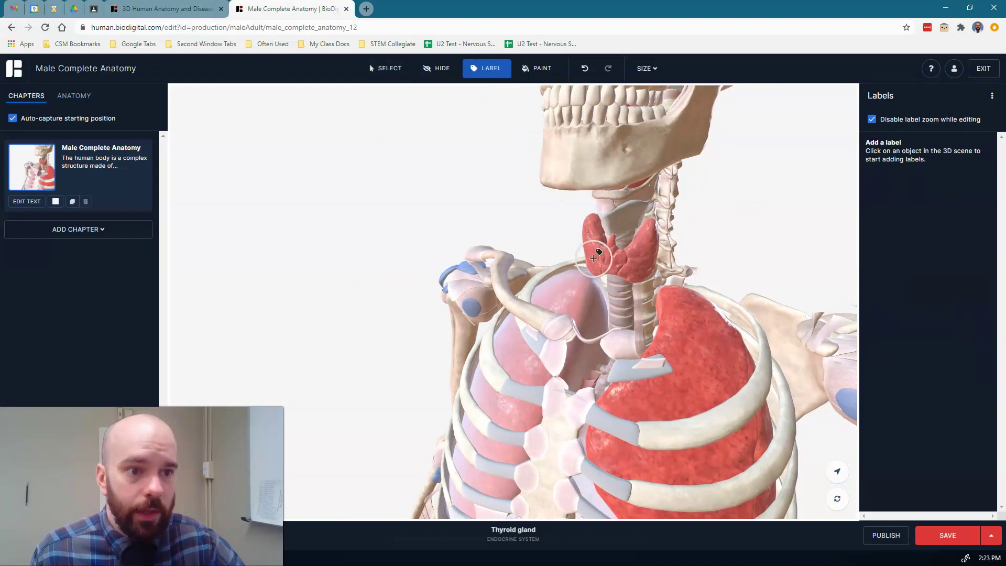
click(593, 250)
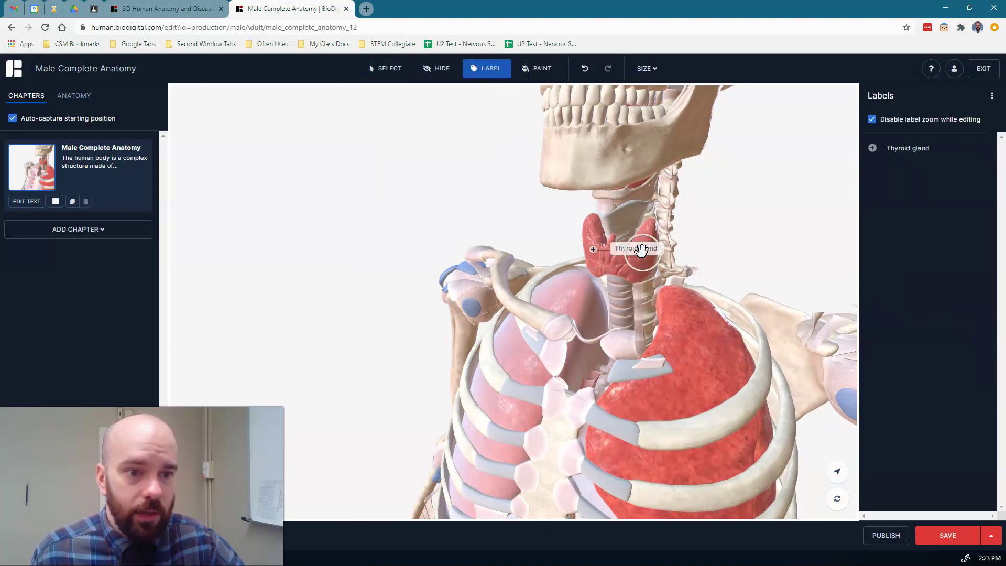
drag(640, 246, 475, 166)
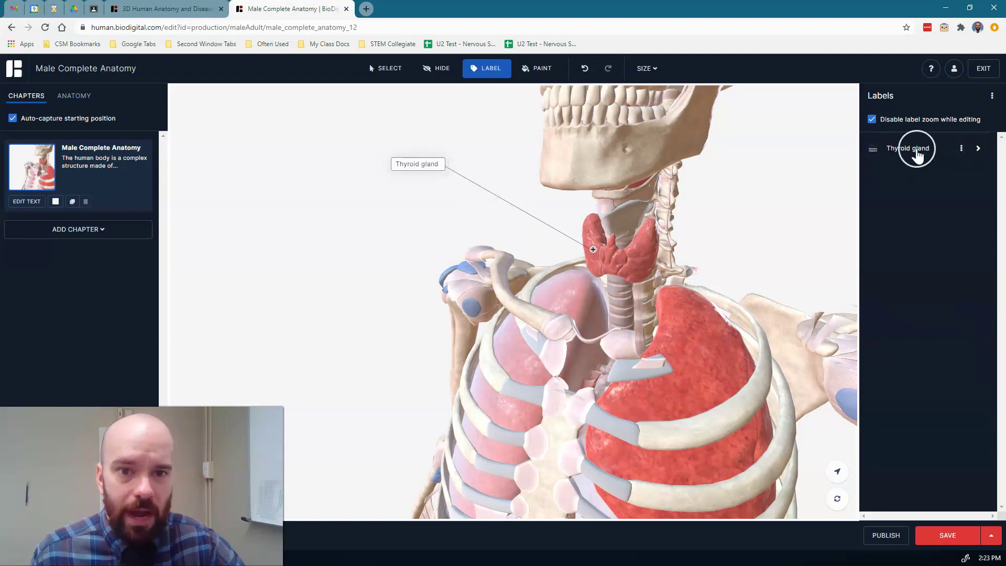
- Describe the label: regulates metabolism, receives TSH from the pituitary, secretes T3 & T4
click(917, 151)
click(904, 250)
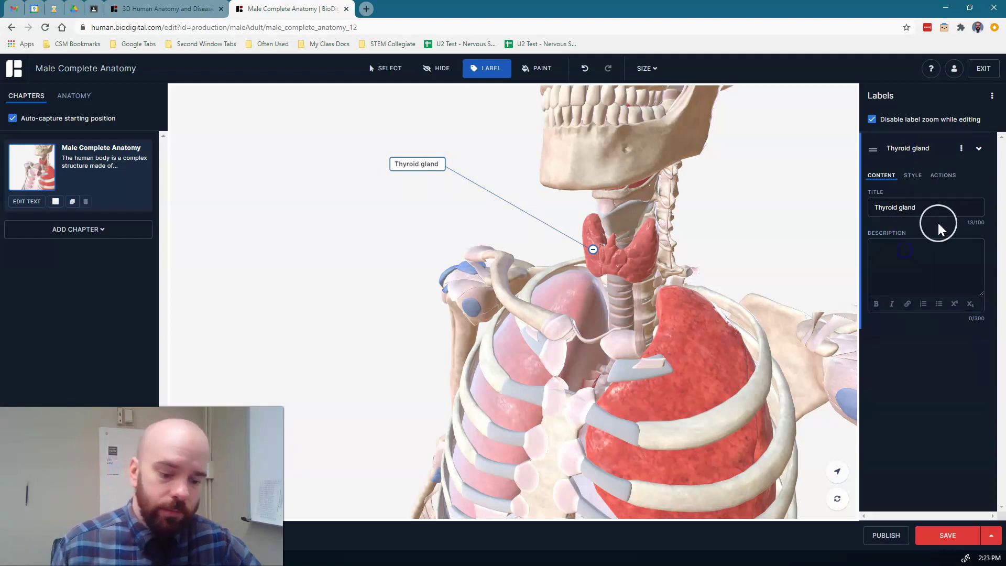
text(Regulates)
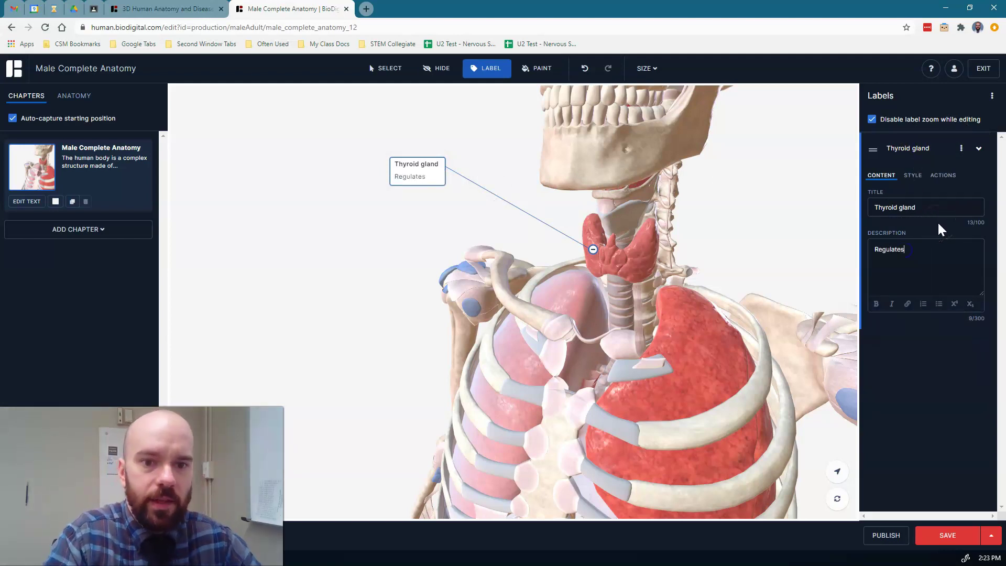
text( metabolis)
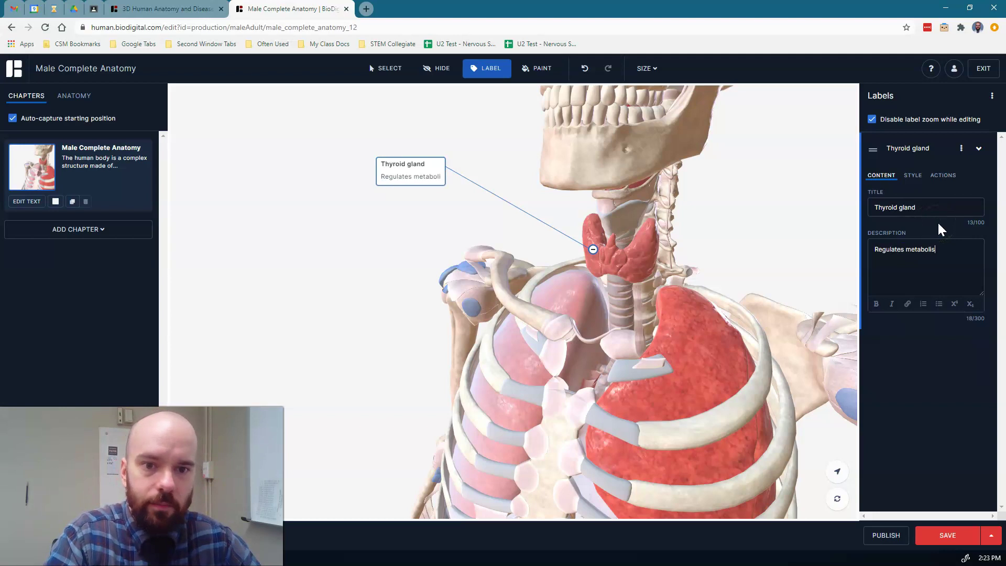
text(m. Receives input from )
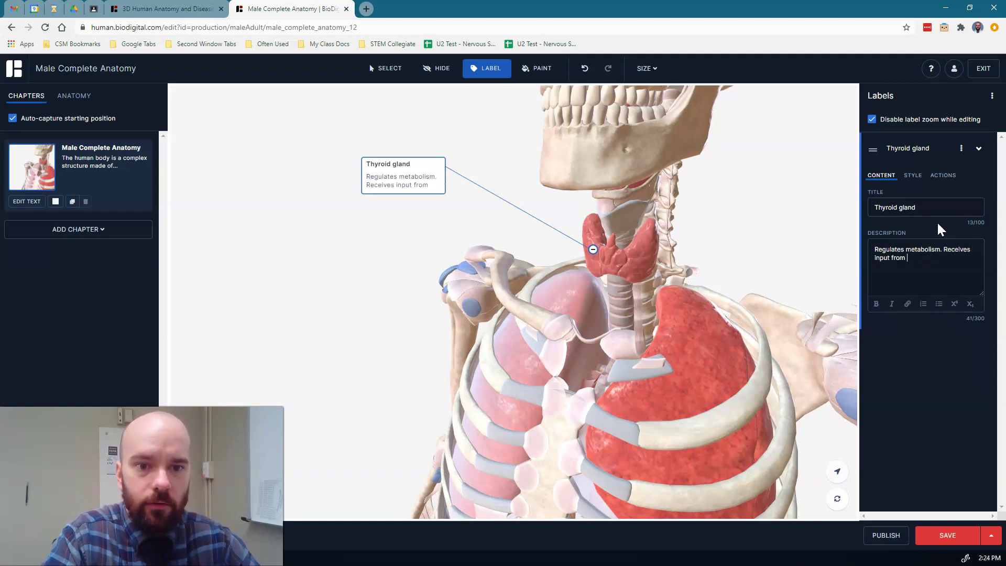
text(TSH from the pituiat)
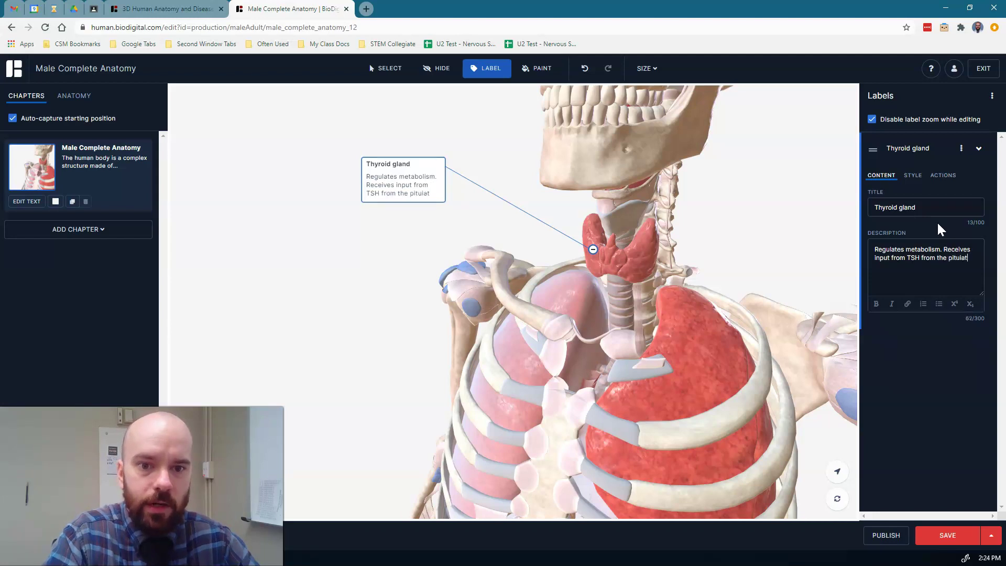
key(BackSpace)
key(BackSpace)
text(tary. Secretes)
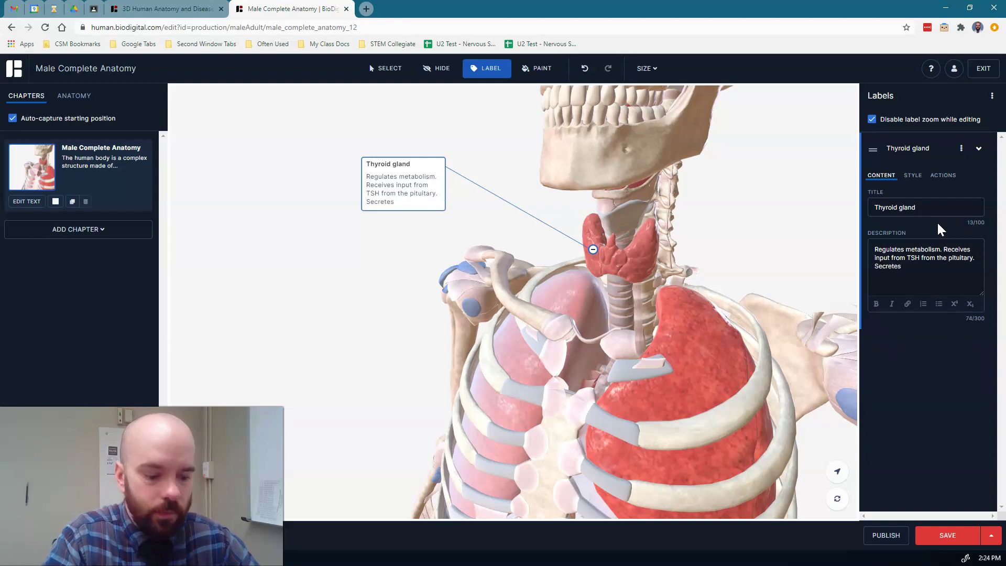
text(3 & T4.)
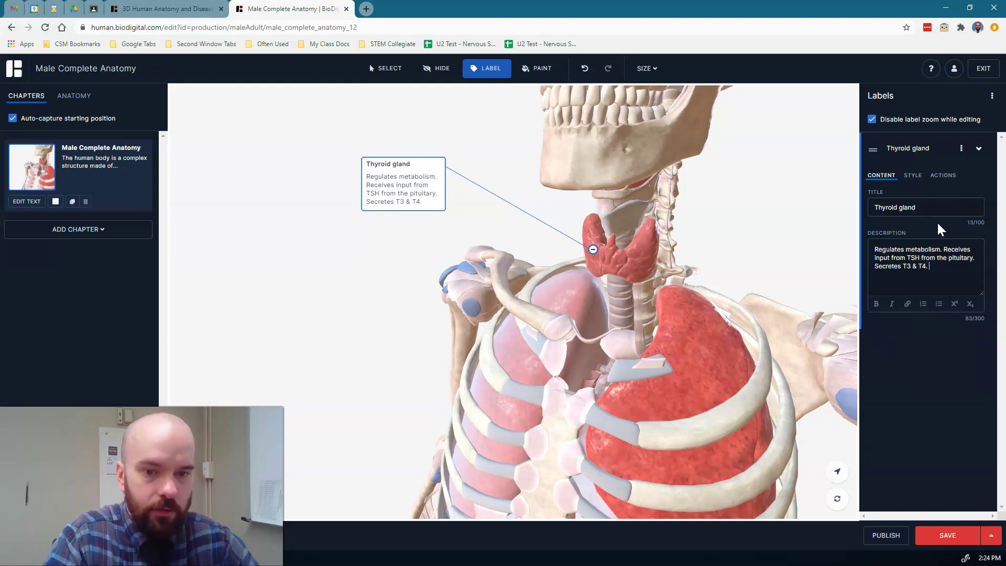
click(427, 167)
click(896, 289)
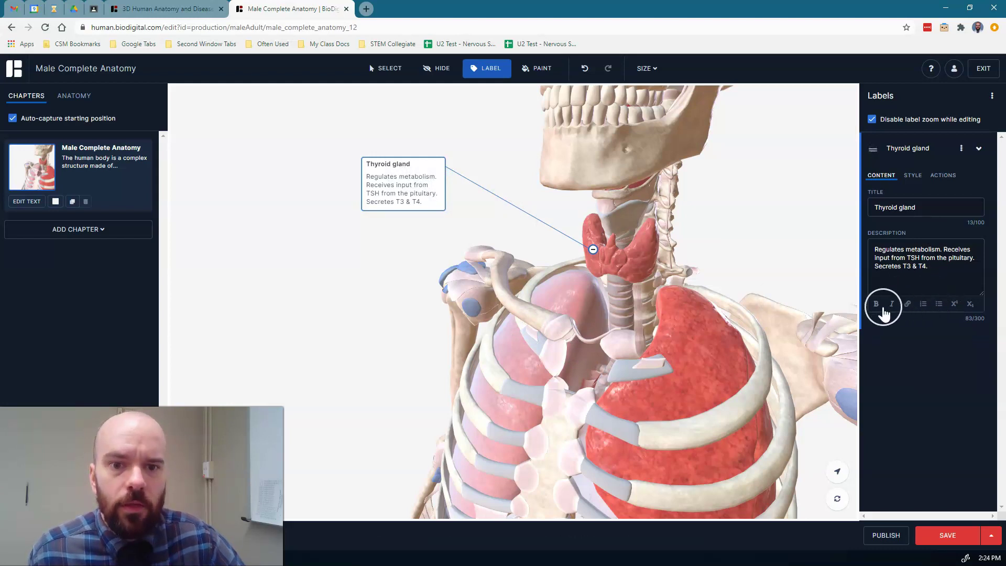
click(892, 257)
triple_click(894, 207)
triple_click(915, 265)
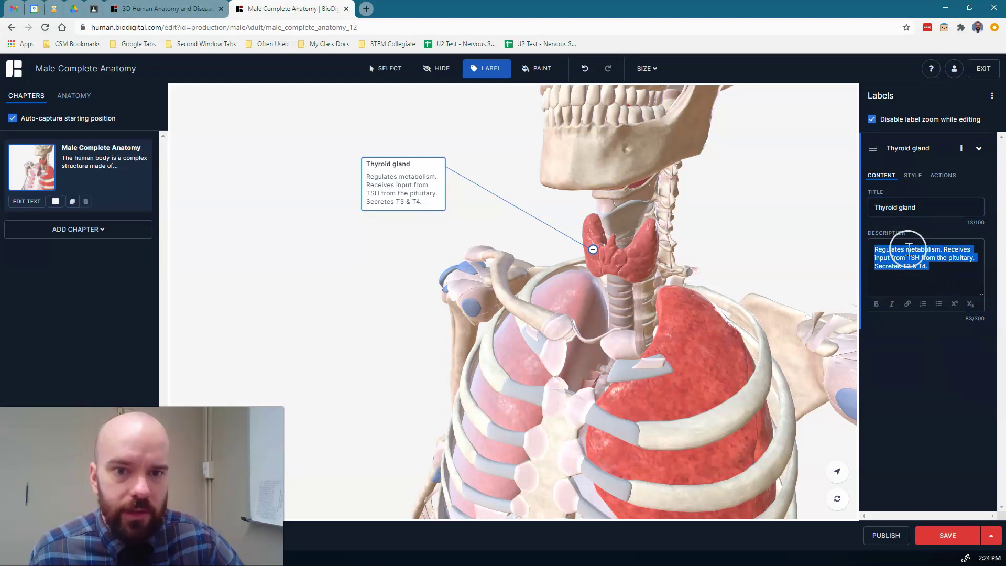
click(905, 250)
click(913, 175)
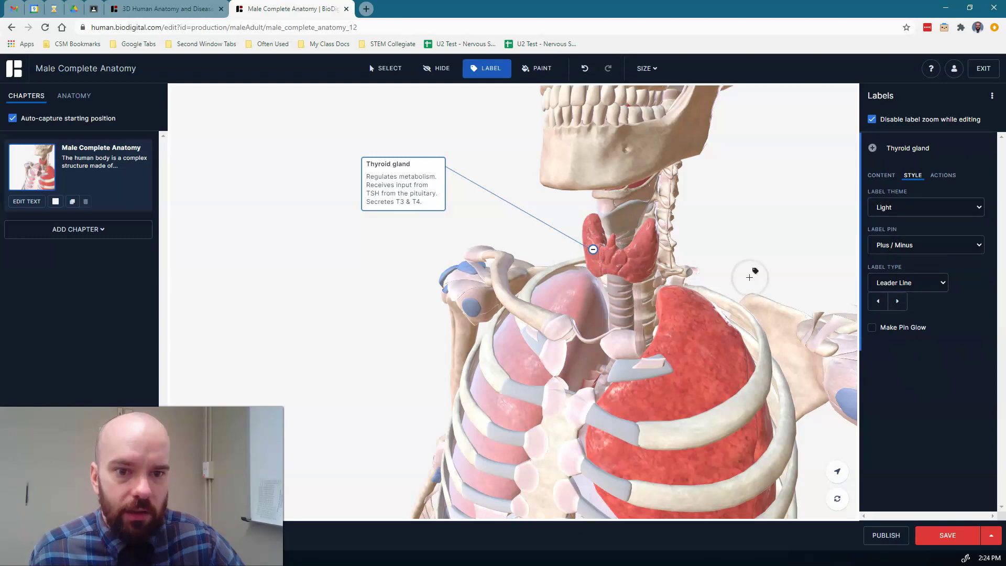
click(941, 177)
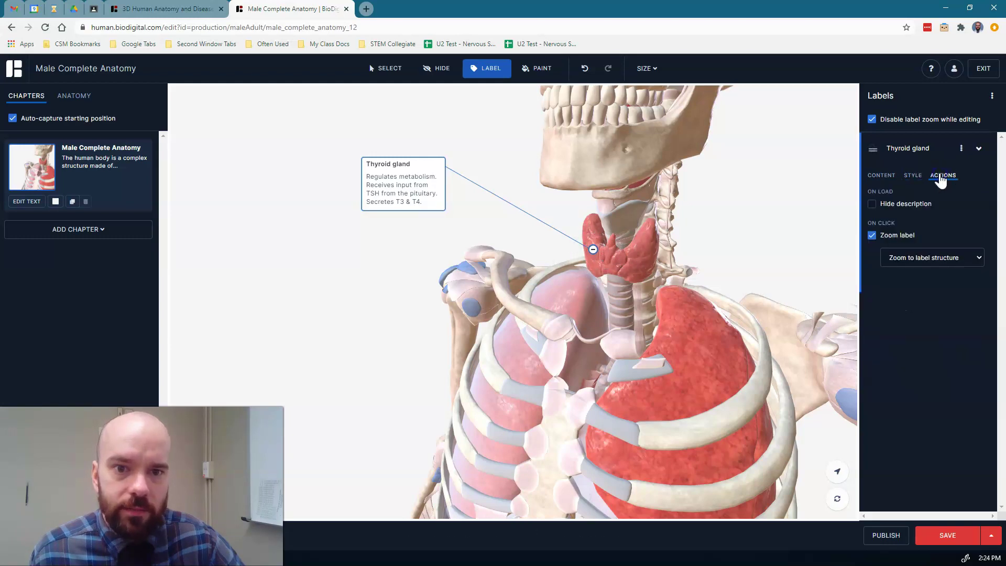
click(880, 177)
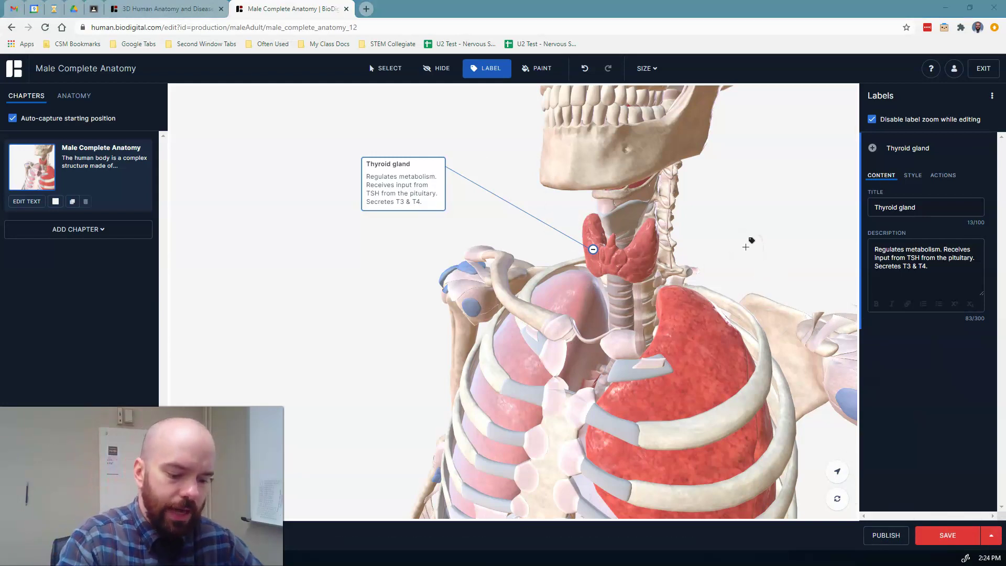
- Deselect the Thyroid gland label to close its editor, keeping the callout on the model
click(777, 169)
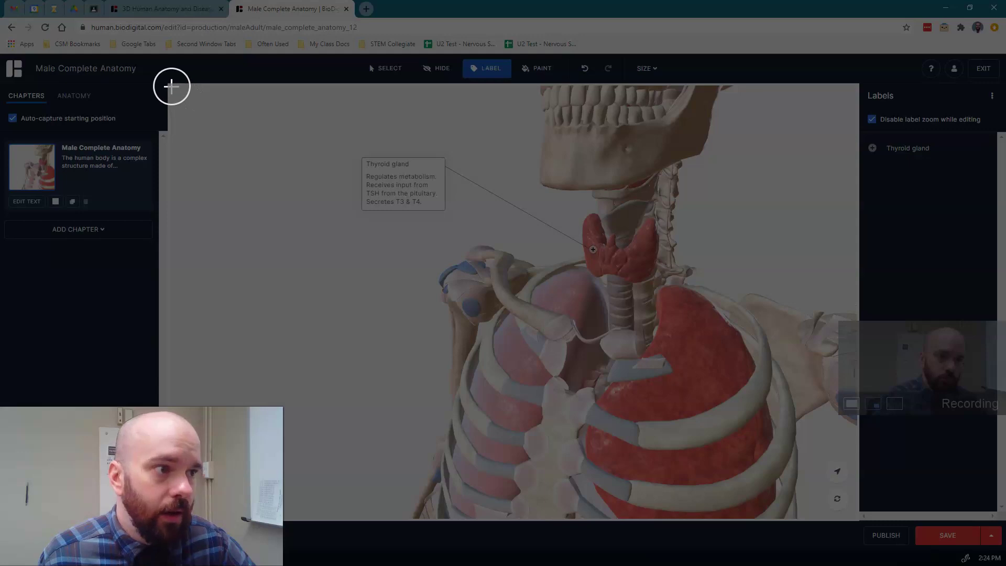
drag(171, 87, 826, 512)
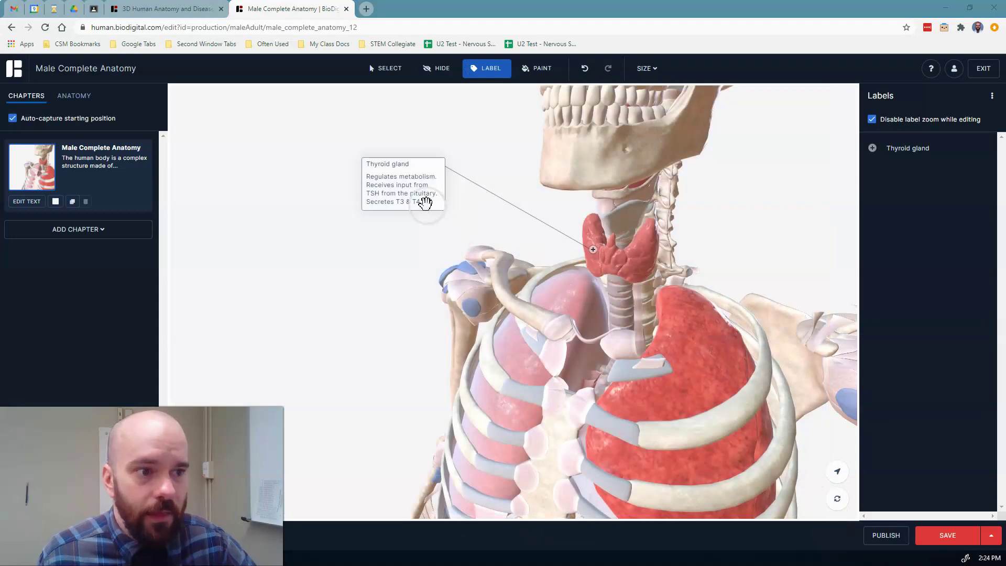